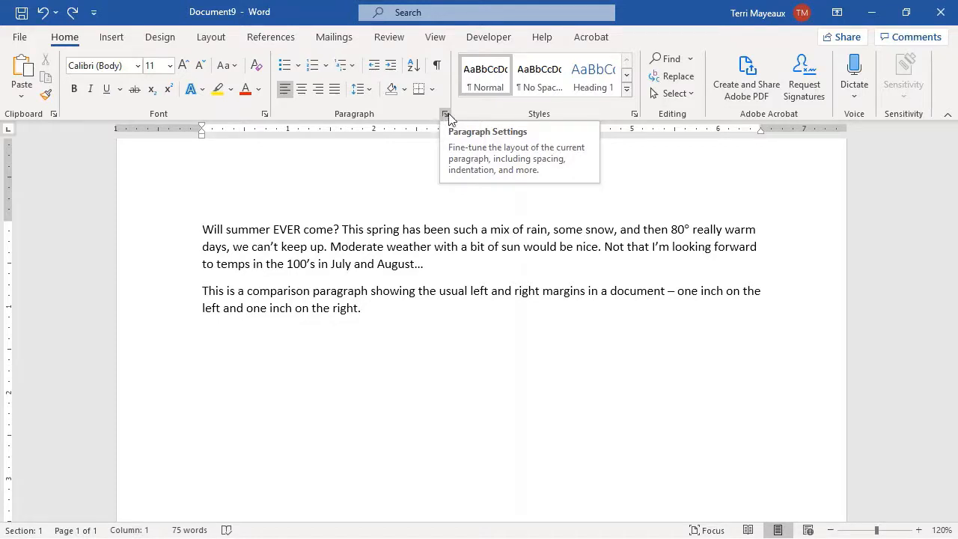
Open the first paragraph's settings and review the alignment and outline level choices, keeping Left and Body Text.
click(444, 117)
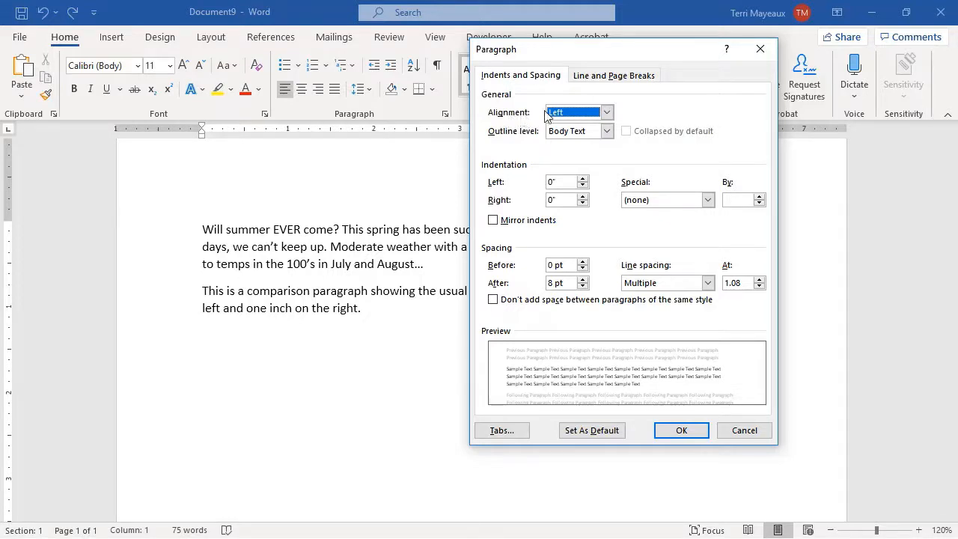
click(606, 113)
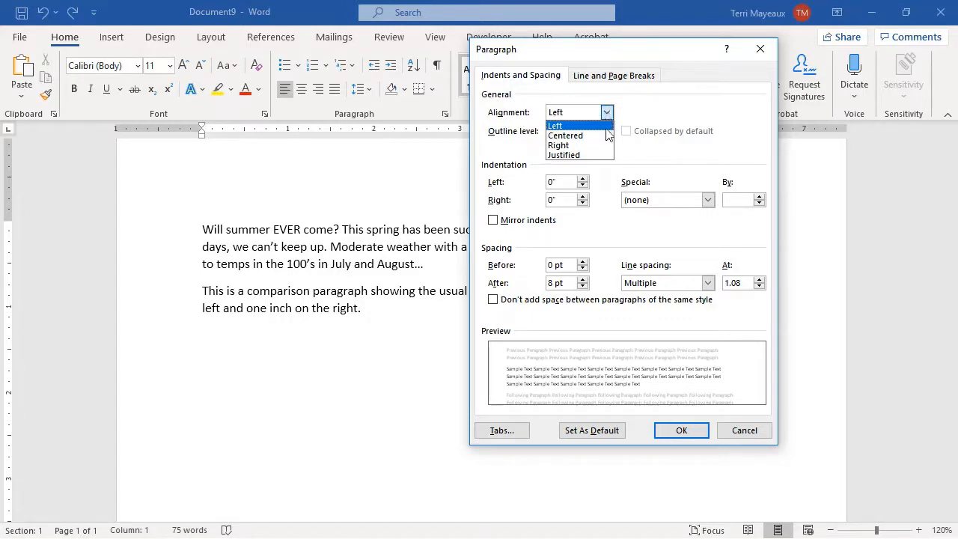
click(598, 126)
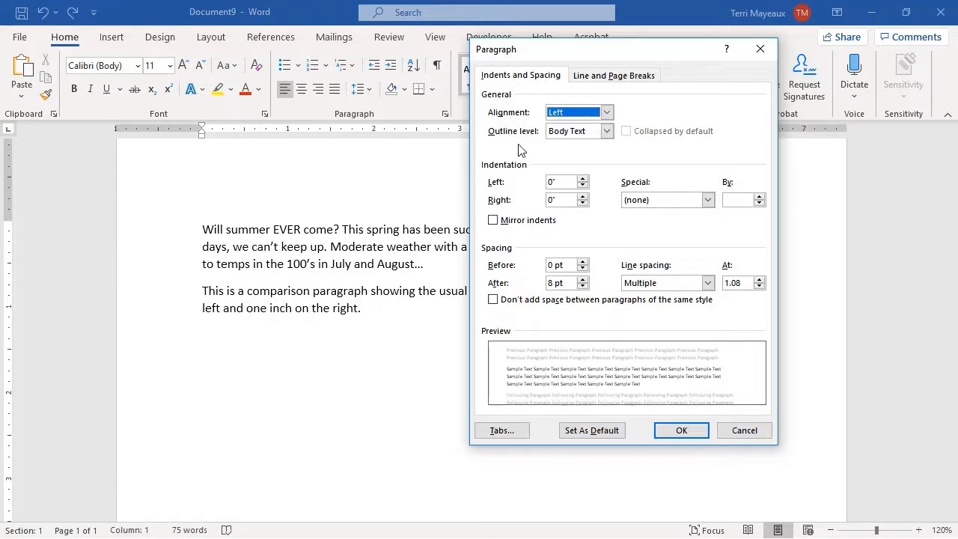
click(606, 132)
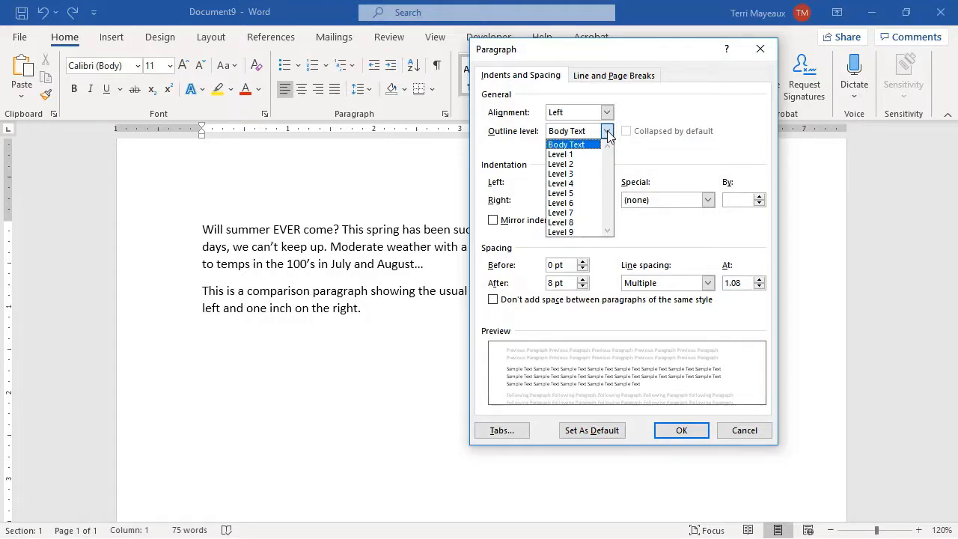
click(521, 169)
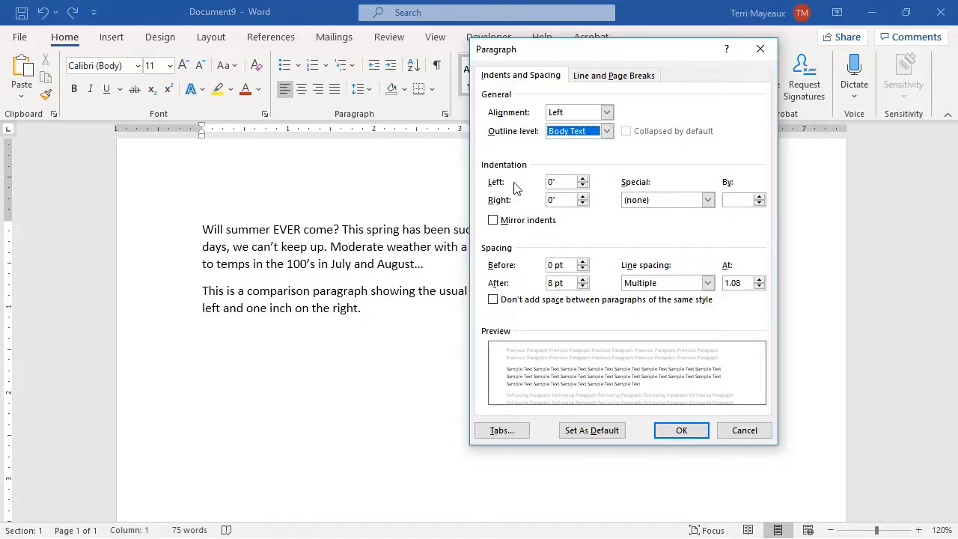
Set the first paragraph's left indent to 0.6" and apply it.
click(583, 181)
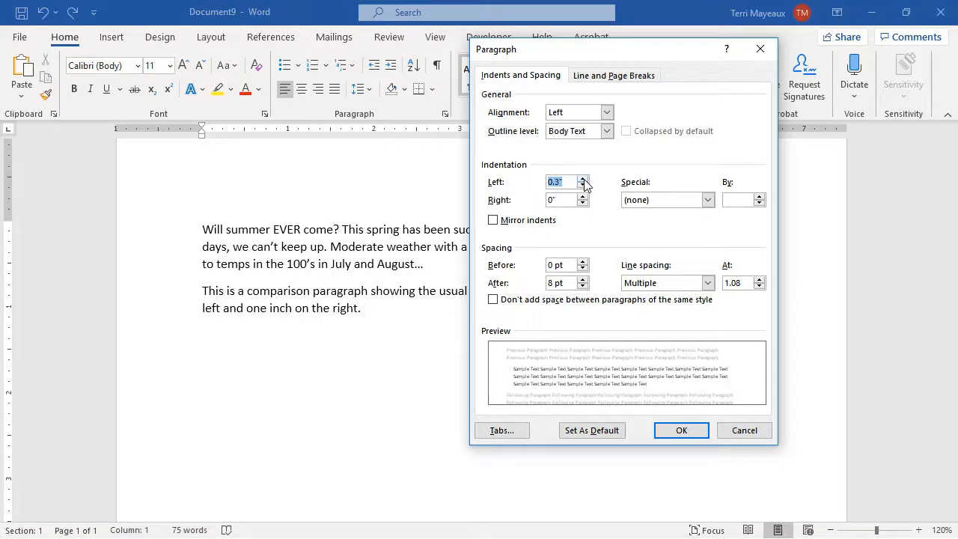
click(583, 179)
click(583, 179)
click(583, 179)
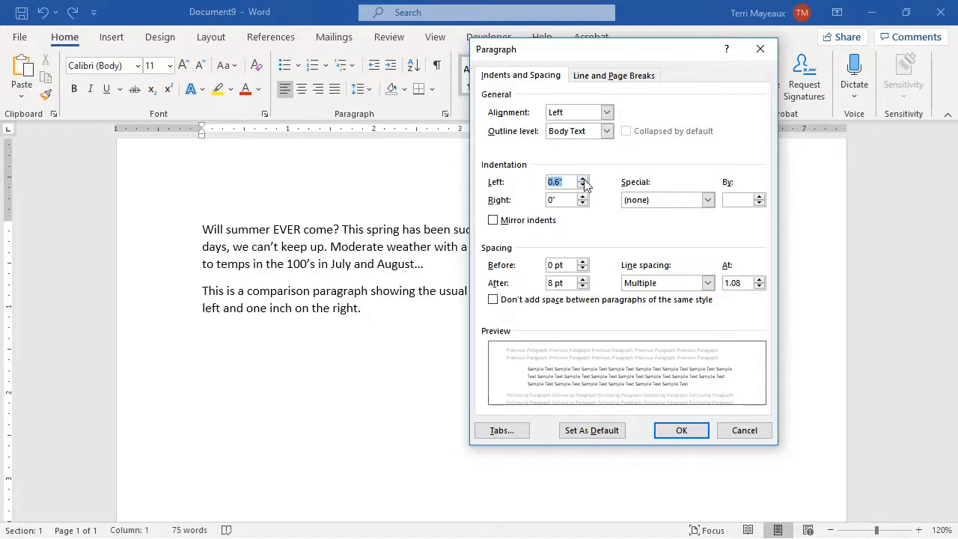
click(679, 433)
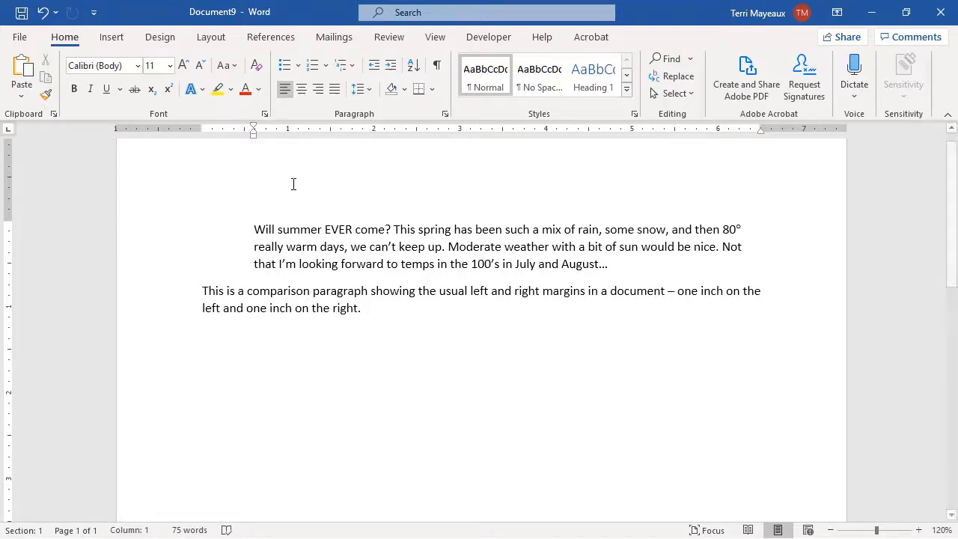
Set the right indent of the first paragraph, about summer, to 0.5".
click(320, 245)
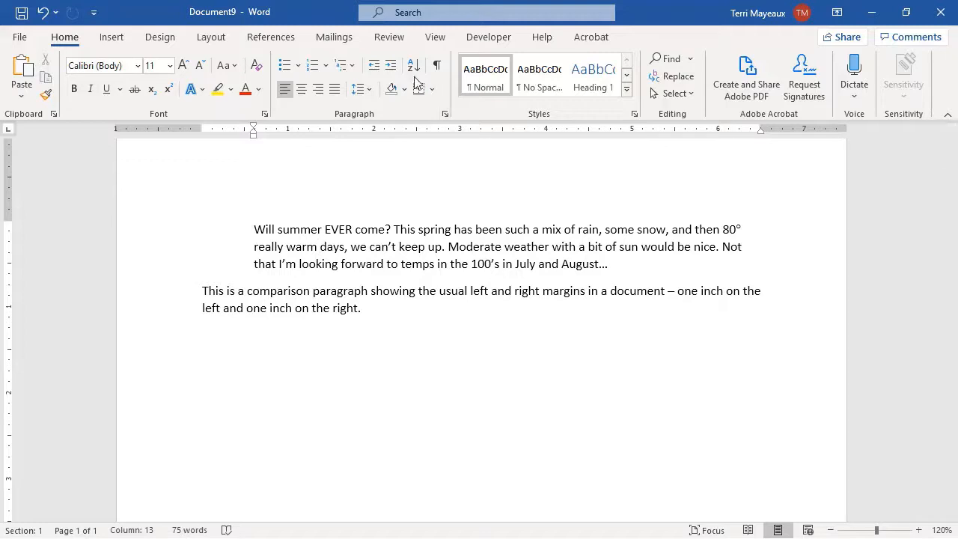
click(445, 114)
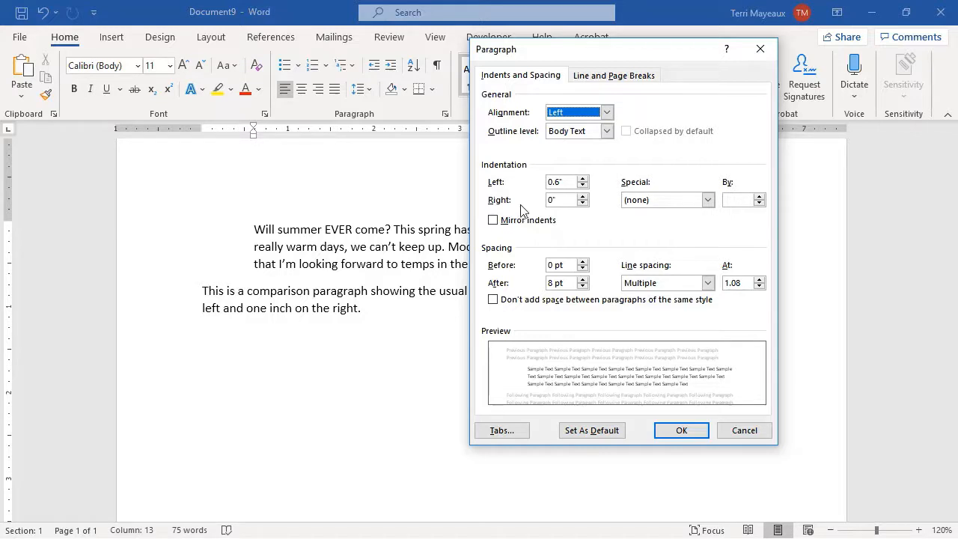
click(582, 196)
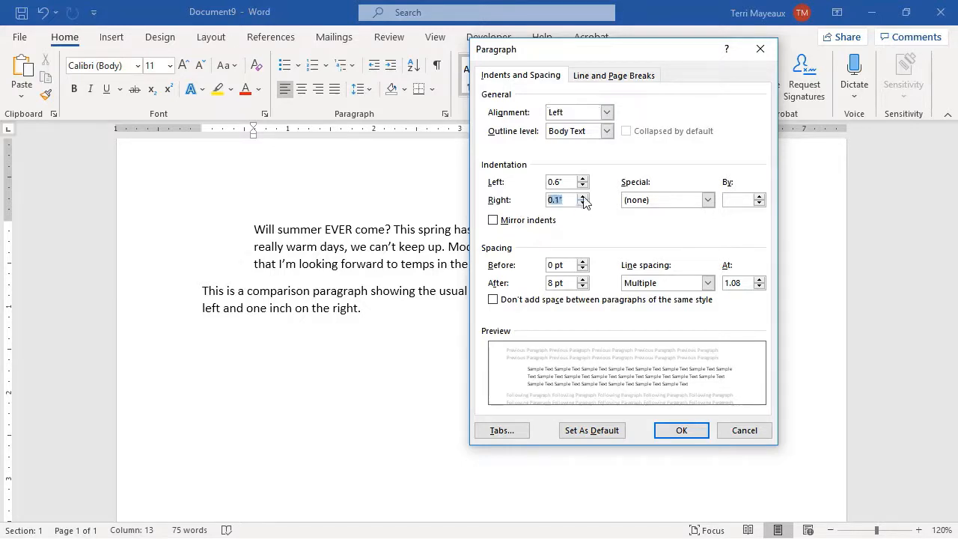
click(582, 196)
click(582, 196)
click(582, 196)
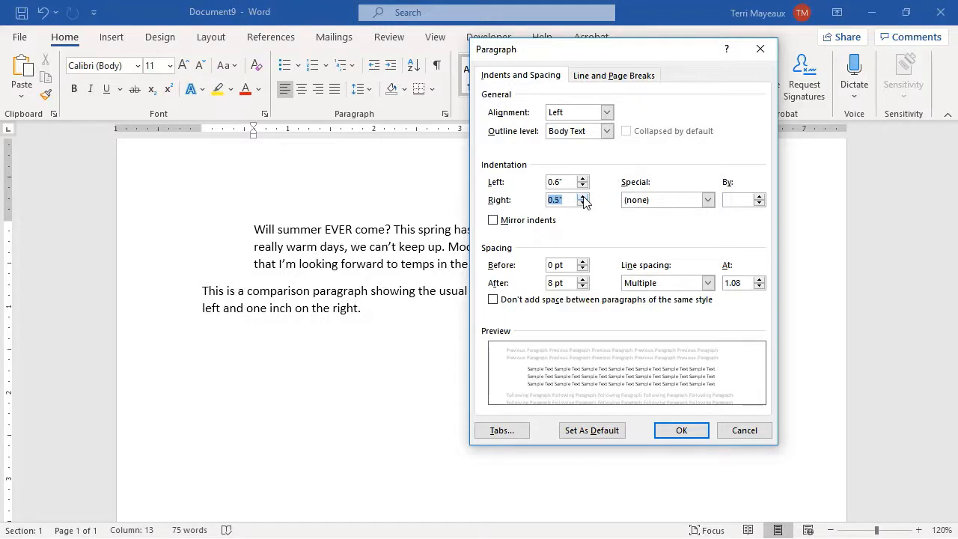
click(681, 431)
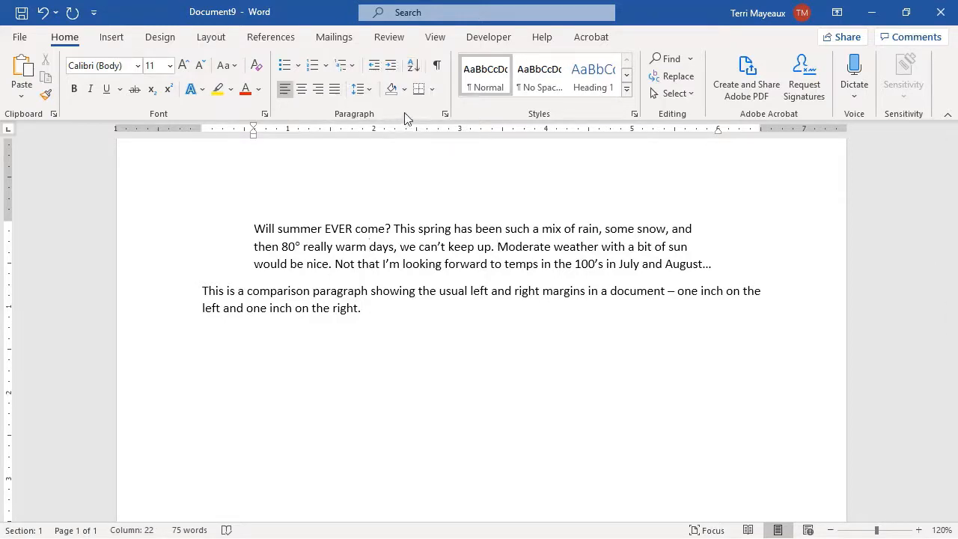
Try the mirror indents option on the first paragraph, and switch it off again.
click(445, 118)
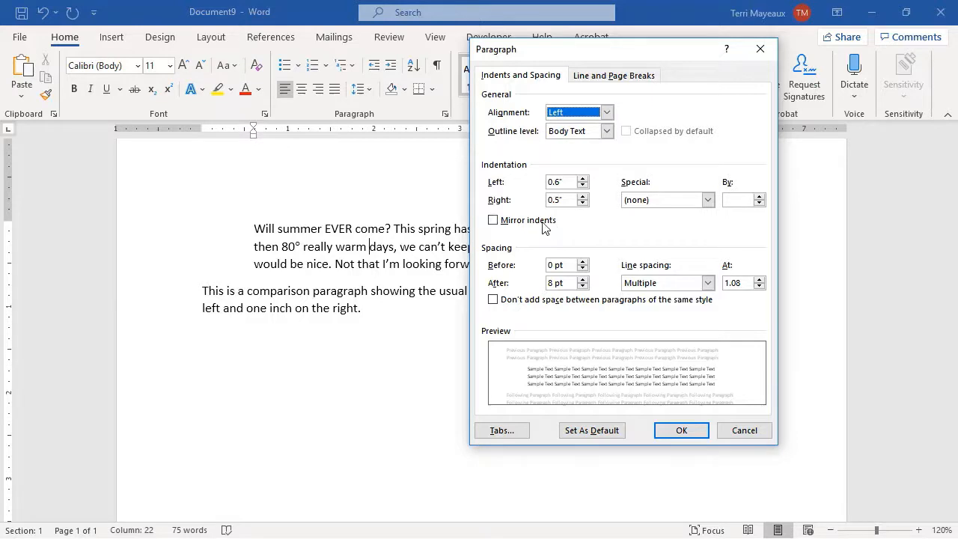
click(493, 221)
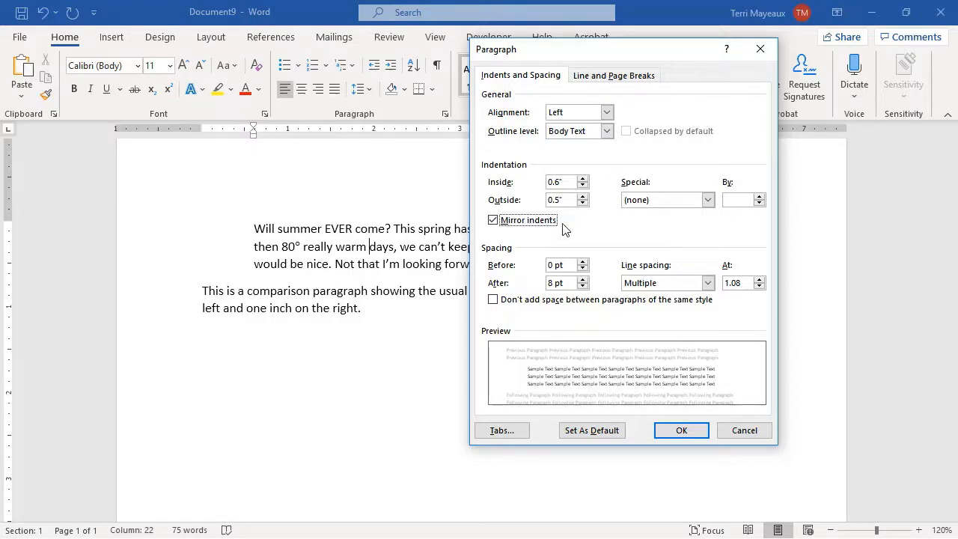
click(493, 220)
click(681, 432)
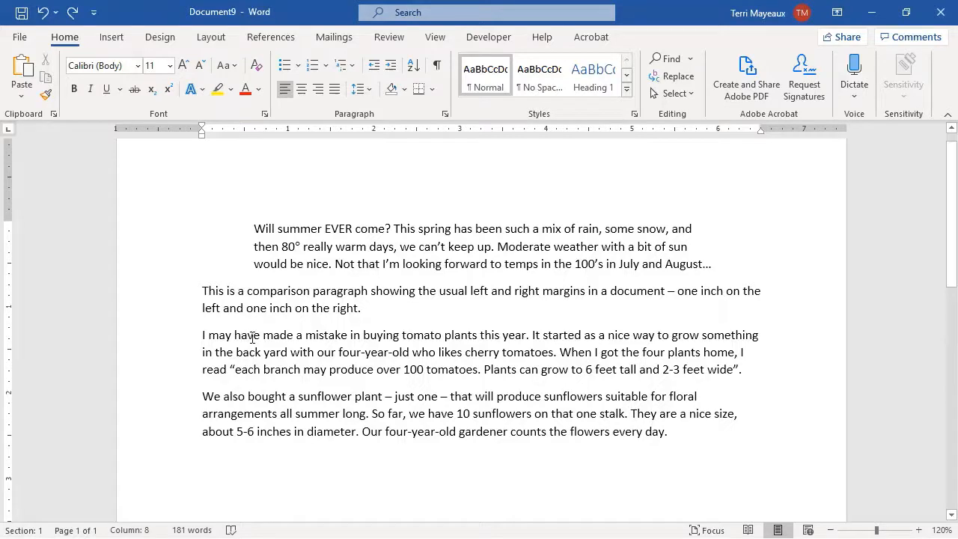
Give the tomato plants paragraph a special first line indent of 0.5".
click(445, 116)
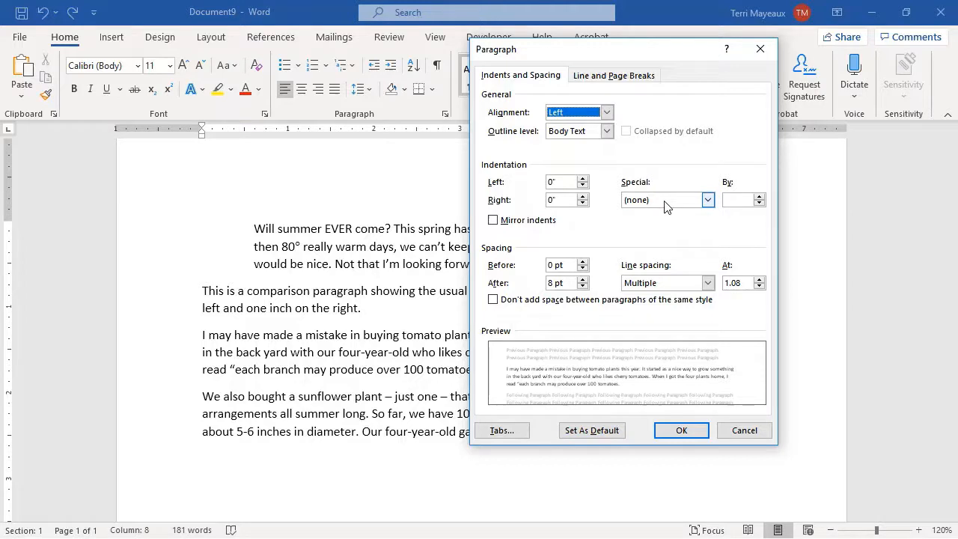
click(707, 201)
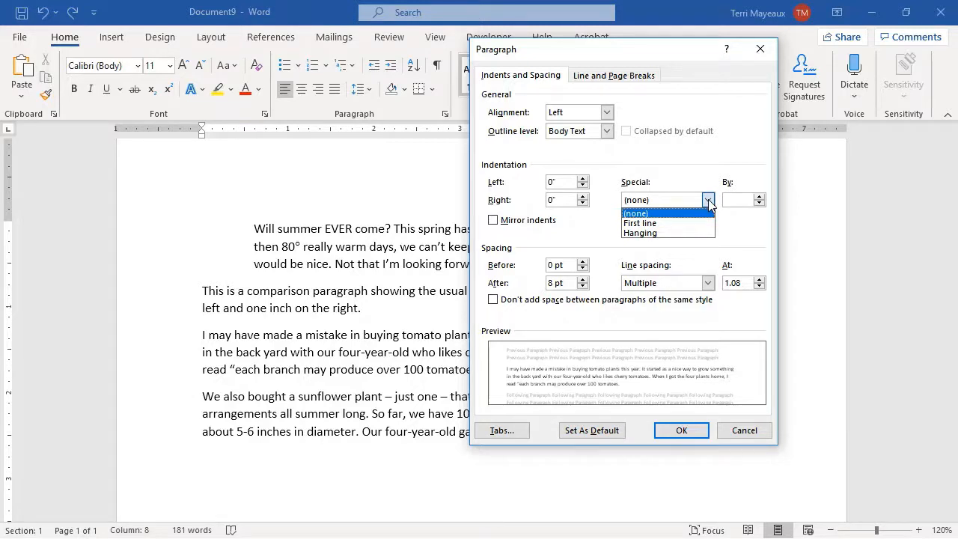
click(658, 224)
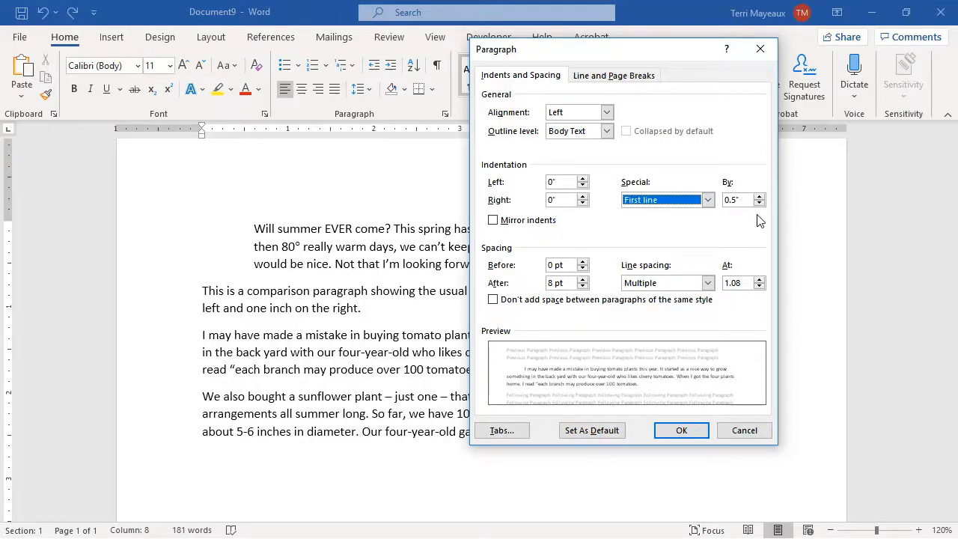
click(683, 430)
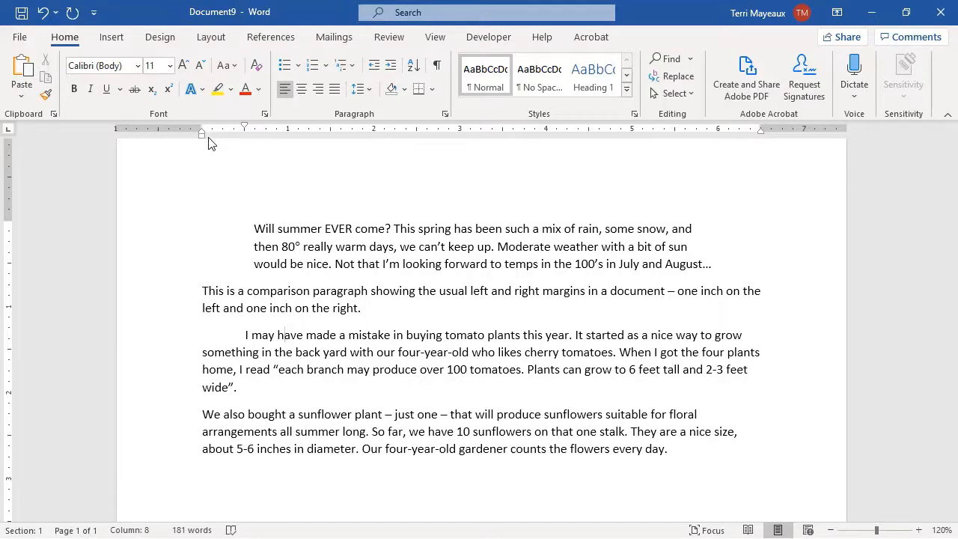
Apply a hanging indent of 0.5" to the sunflower paragraph.
click(262, 414)
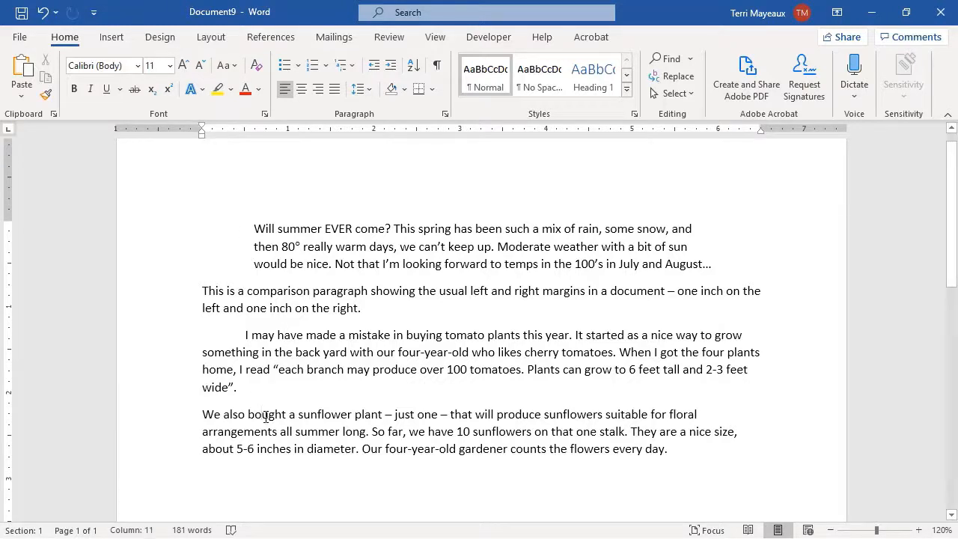
click(445, 115)
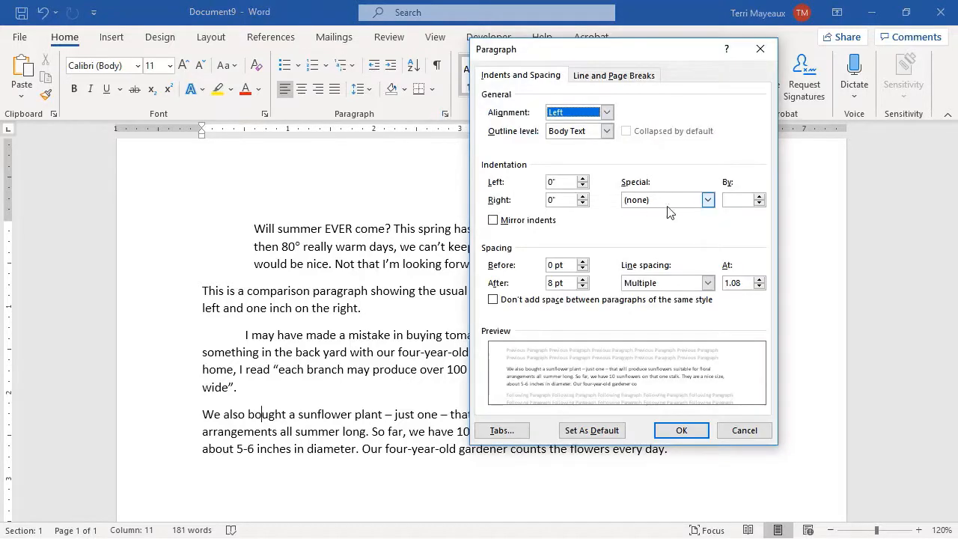
click(707, 201)
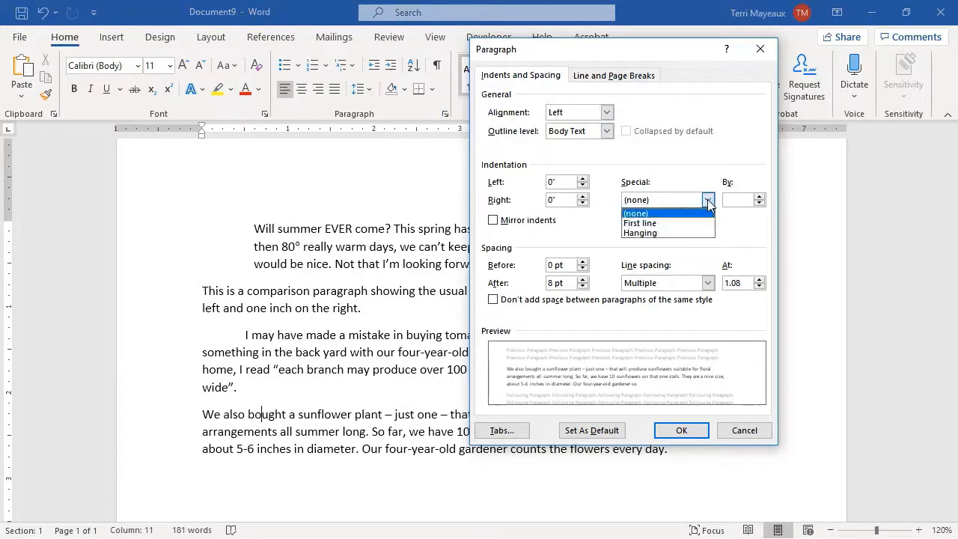
click(671, 233)
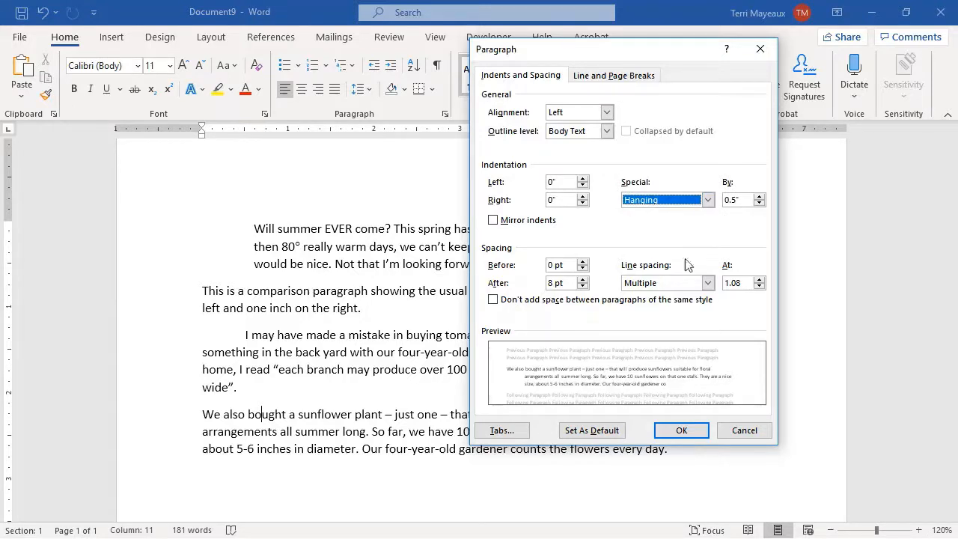
click(684, 432)
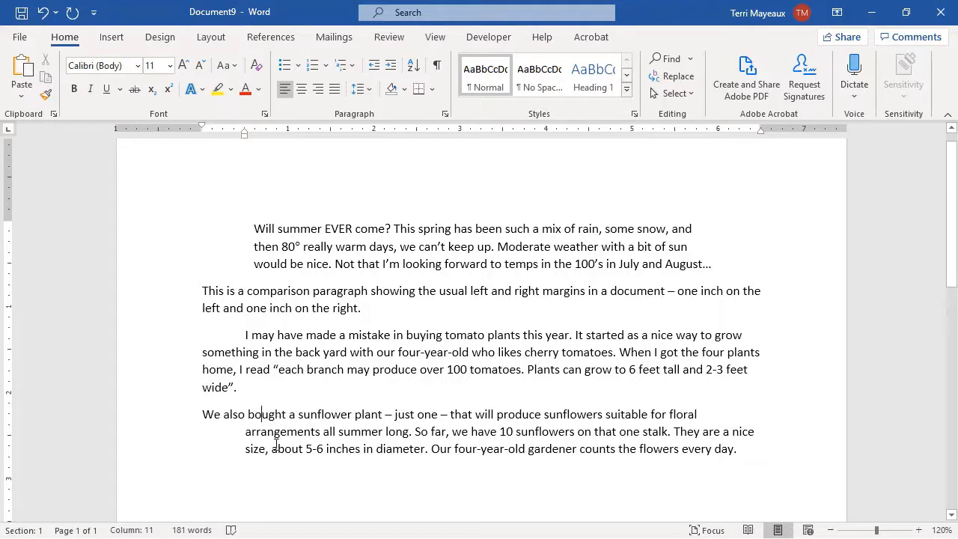
Turn the sunflower paragraph into a bulleted item.
click(203, 413)
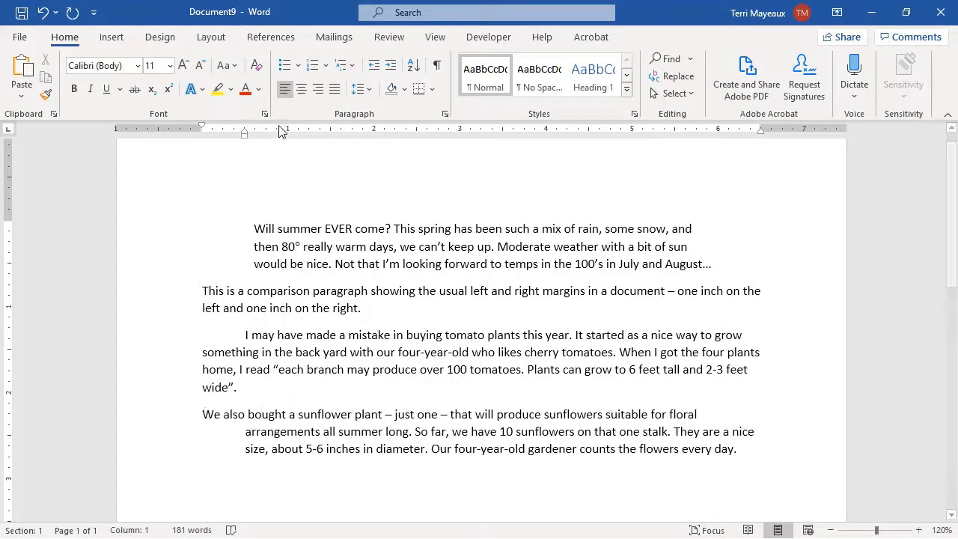
click(283, 67)
click(265, 416)
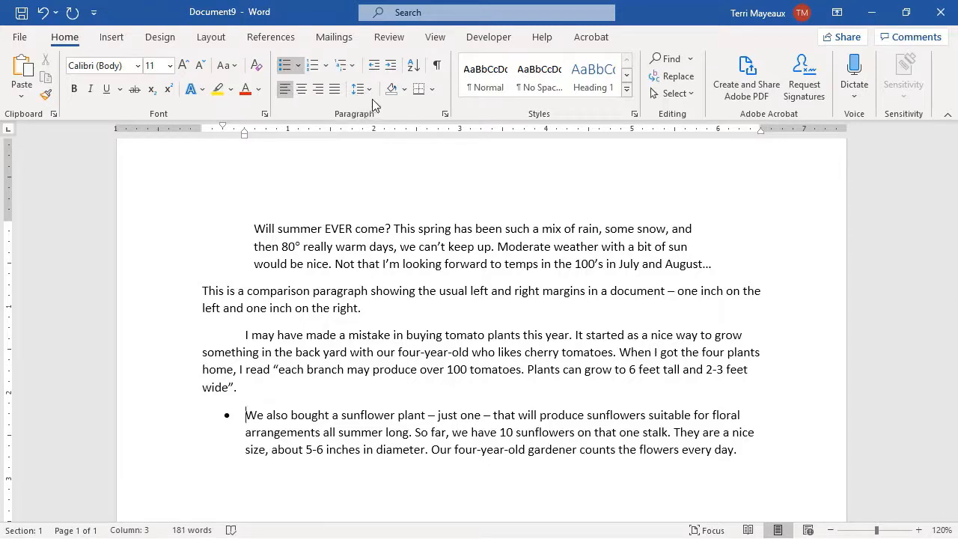
Increase the bulleted sunflower paragraph's hanging indent to 0.5".
click(444, 114)
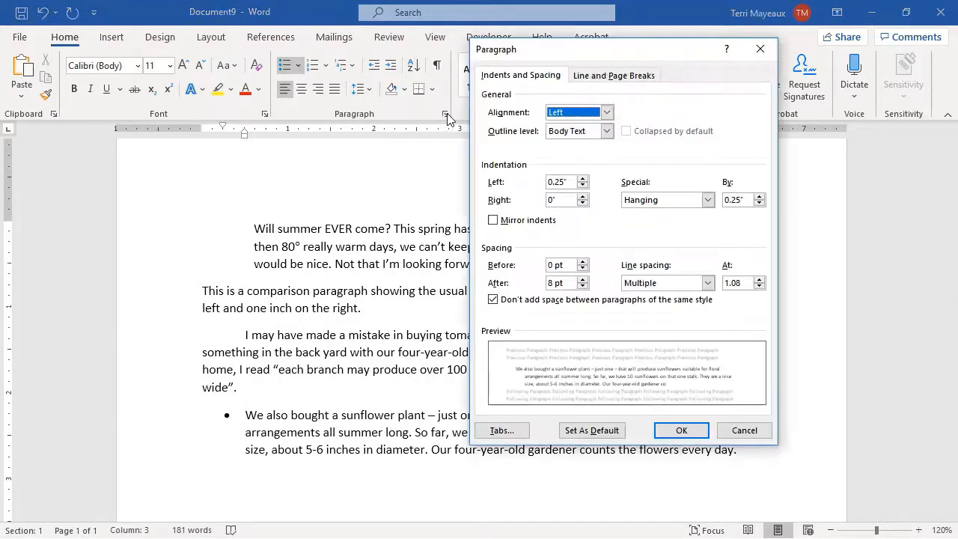
click(759, 197)
click(759, 197)
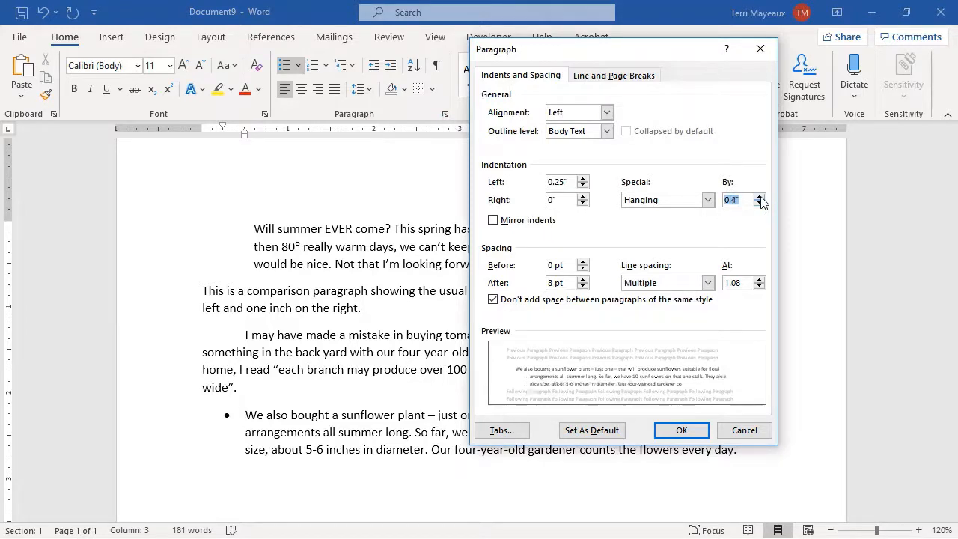
click(759, 197)
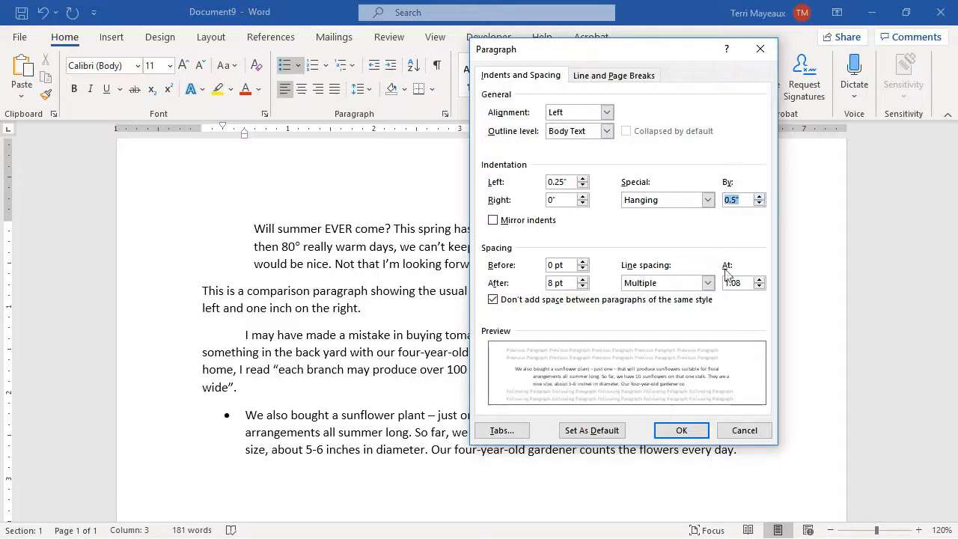
click(681, 430)
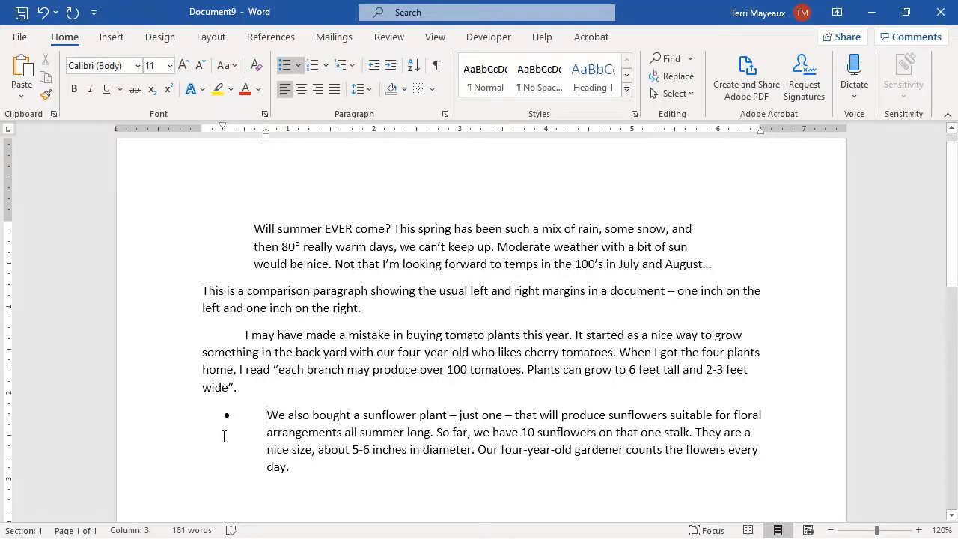
Reposition the bulleted paragraph's hanging indent marker to about the 0.5-inch mark on the ruler.
drag(266, 134, 225, 134)
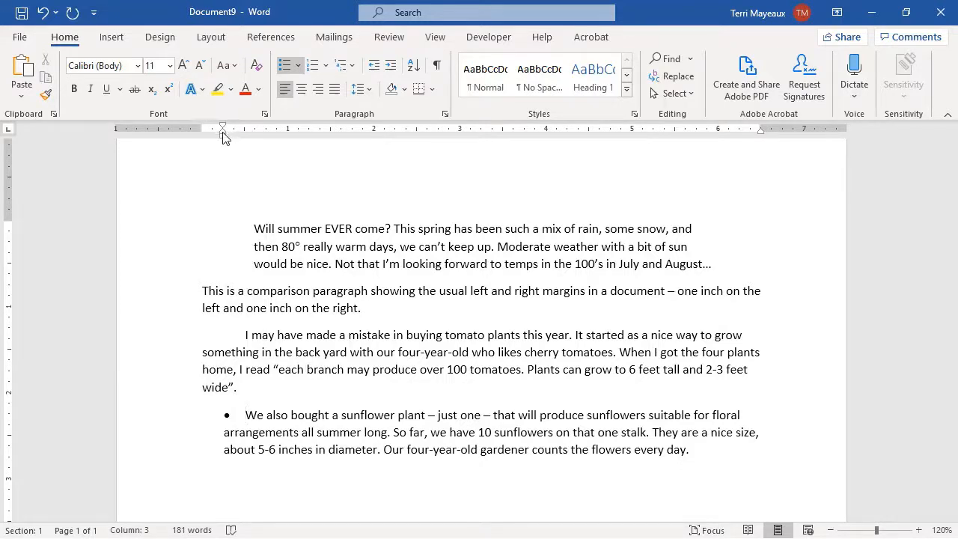
drag(224, 135, 244, 136)
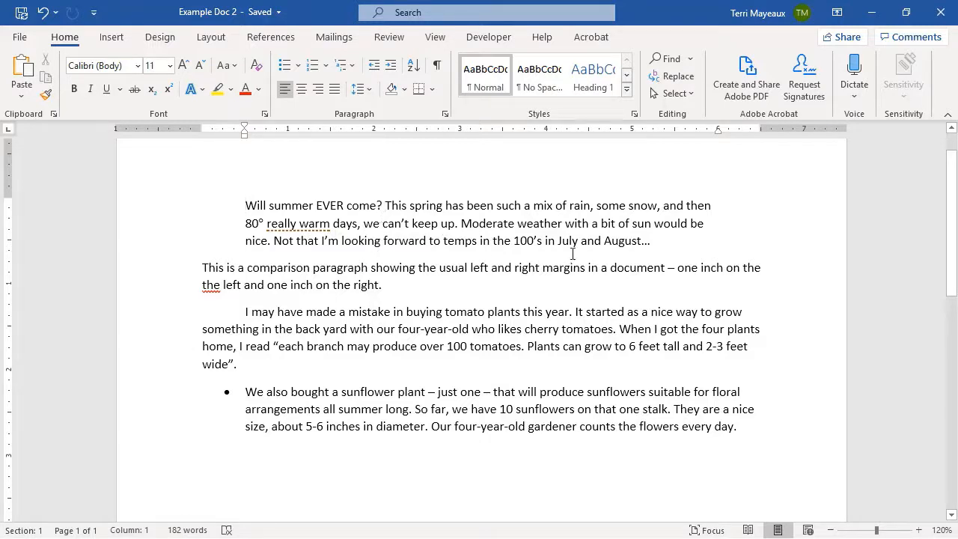
Set the spacing after the "Will summer EVER come?" paragraph to 11 pt.
click(676, 240)
drag(276, 242, 649, 241)
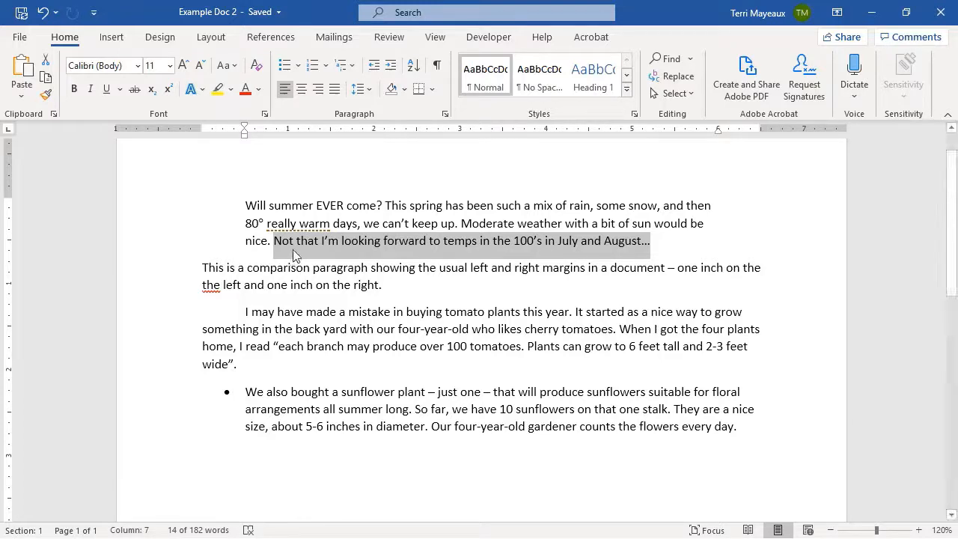
click(446, 115)
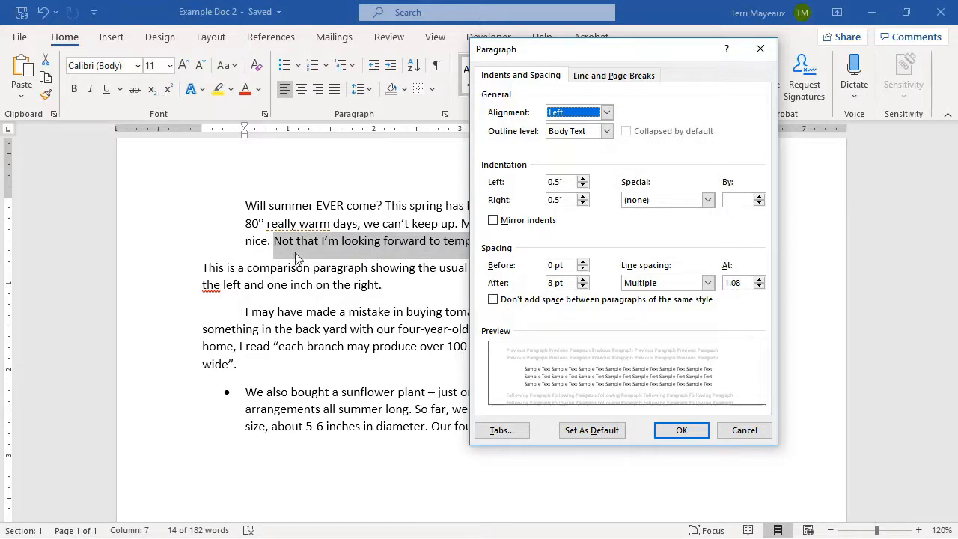
click(554, 284)
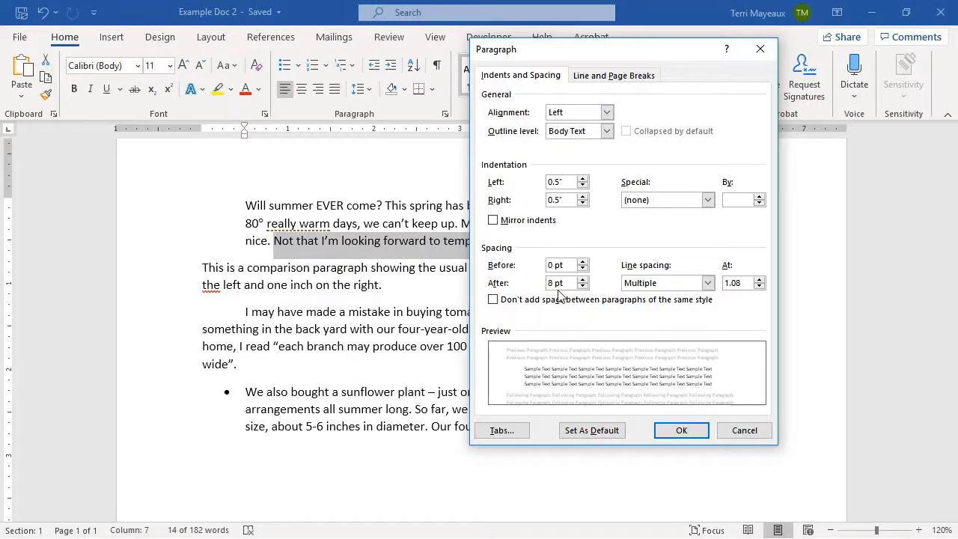
key(BackSpace)
text(11)
click(678, 431)
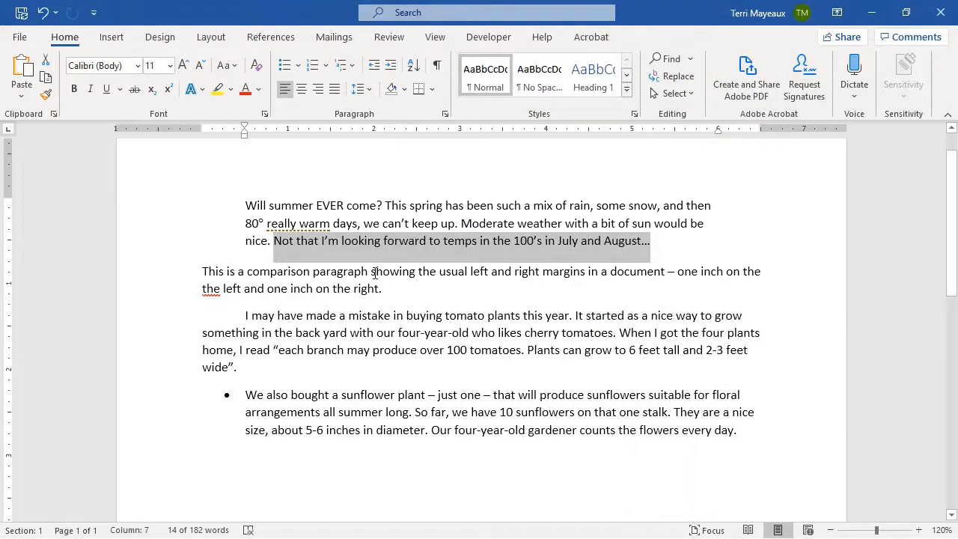
click(386, 242)
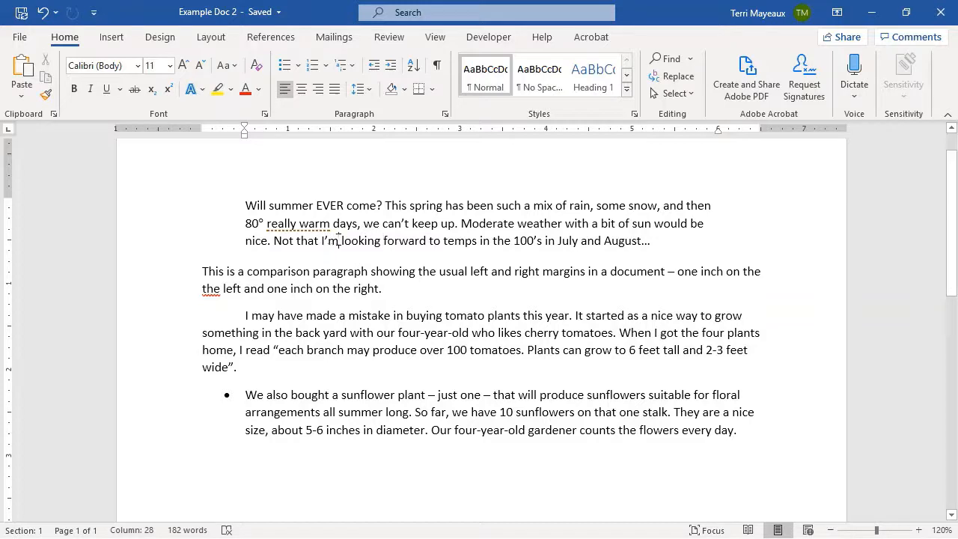
Reduce the spacing after the "Will summer EVER come?" paragraph to 6 pt.
click(302, 214)
click(445, 115)
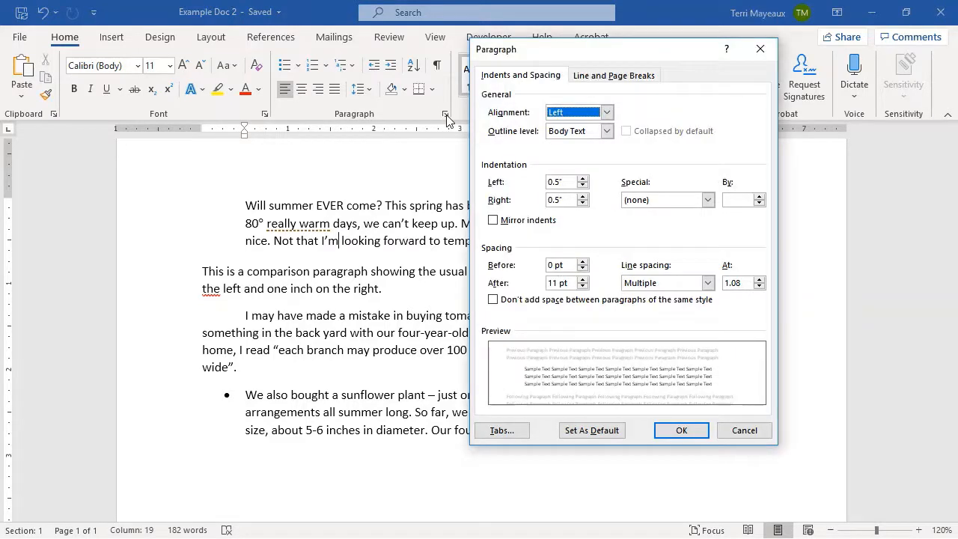
click(584, 287)
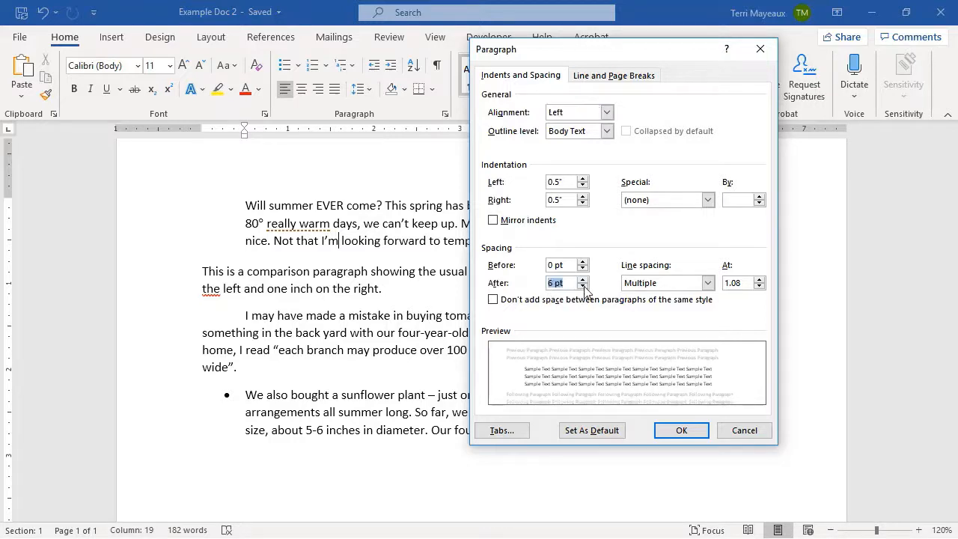
click(679, 432)
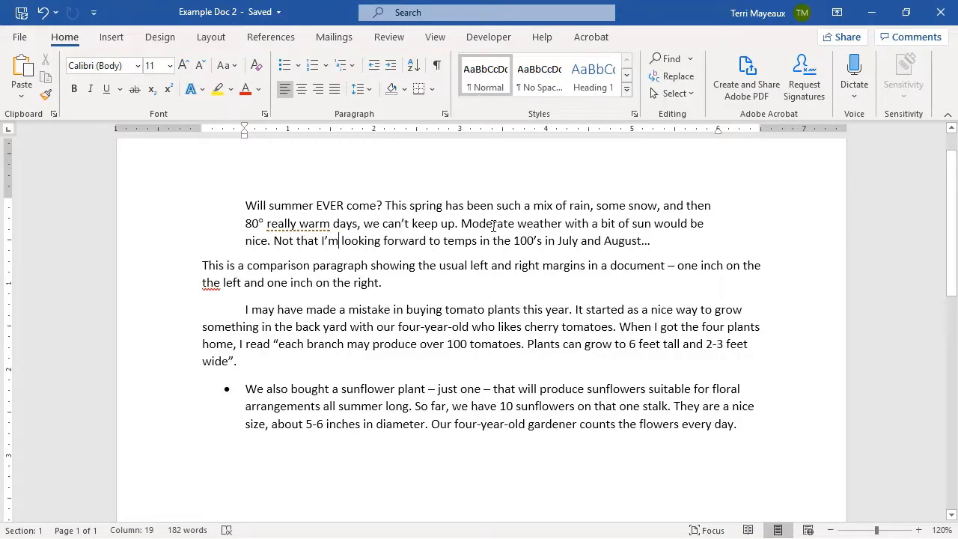
Try 0 pt spacing after the "Will summer EVER come?" paragraph and undo that change.
click(359, 241)
click(446, 116)
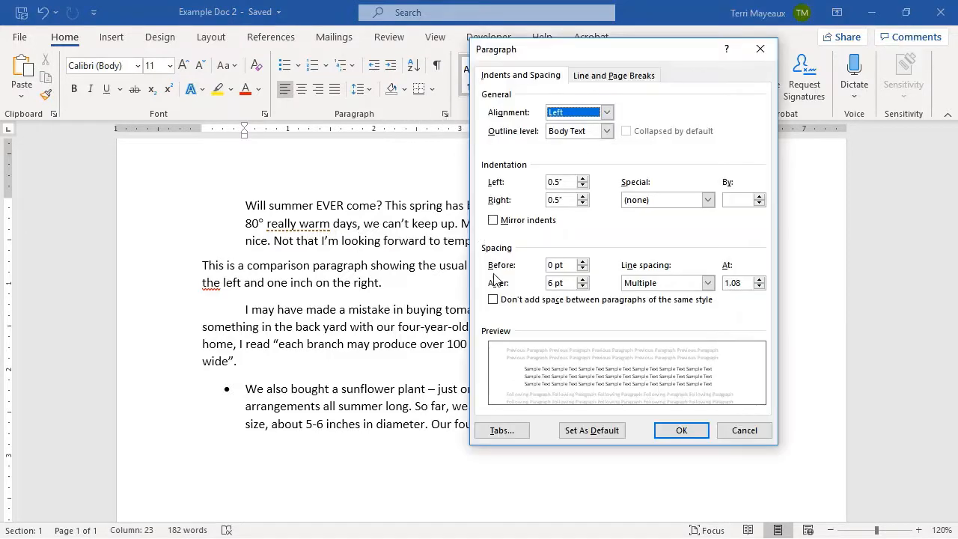
click(582, 287)
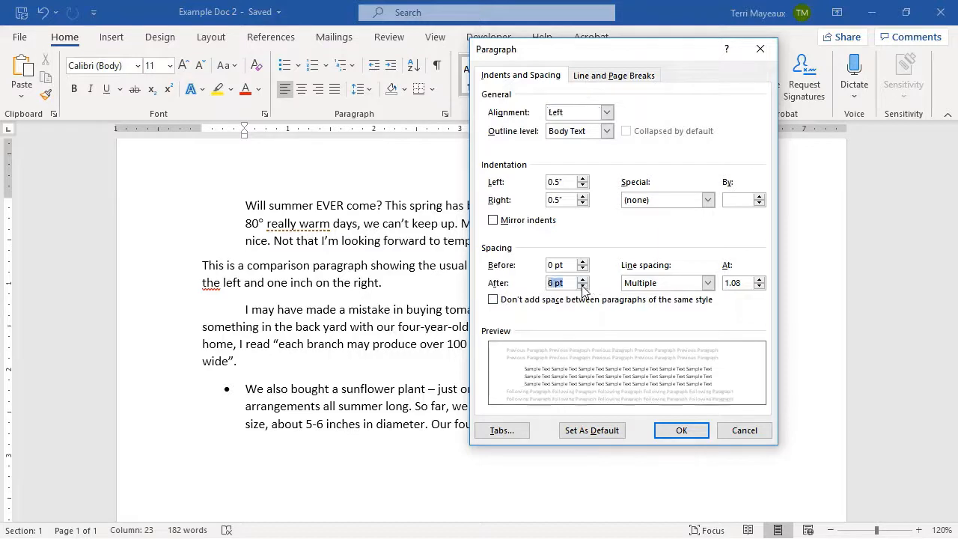
click(681, 431)
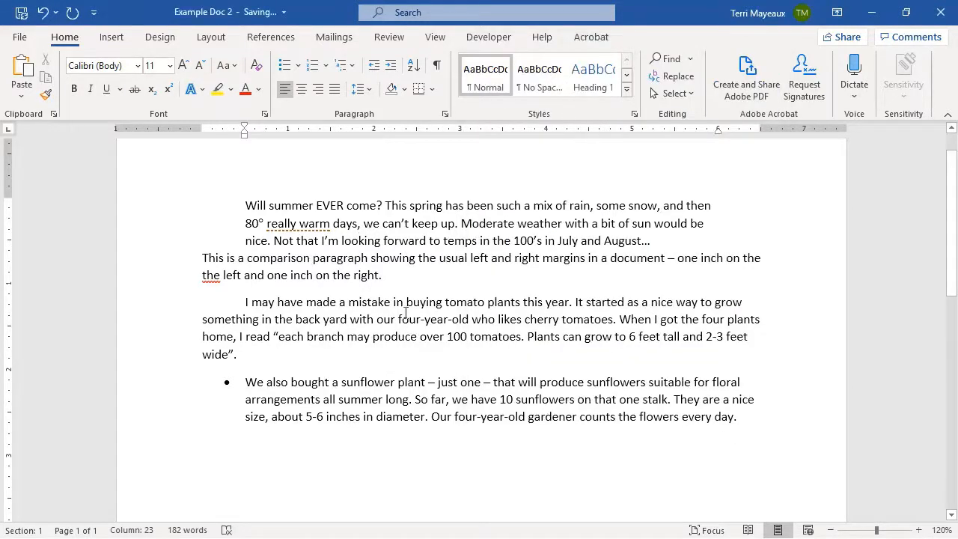
click(408, 278)
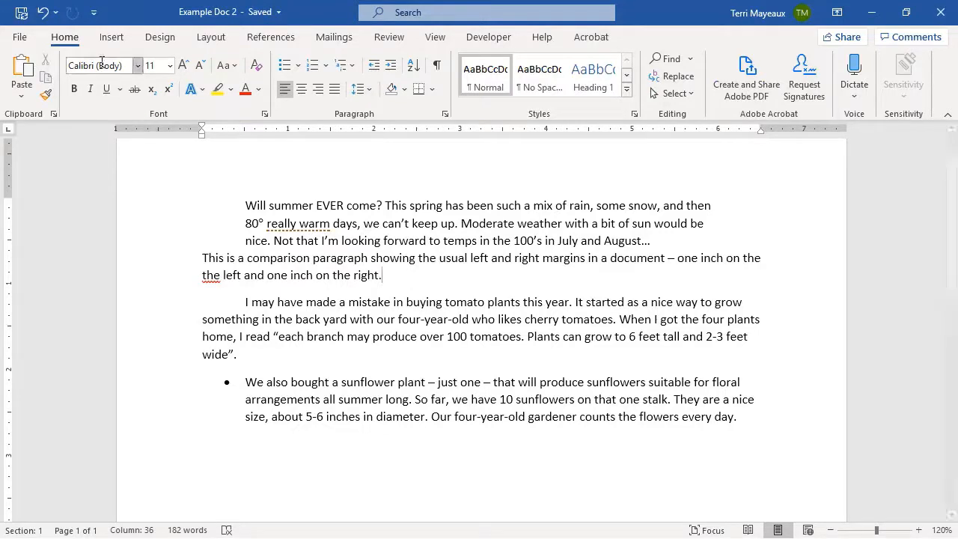
click(43, 12)
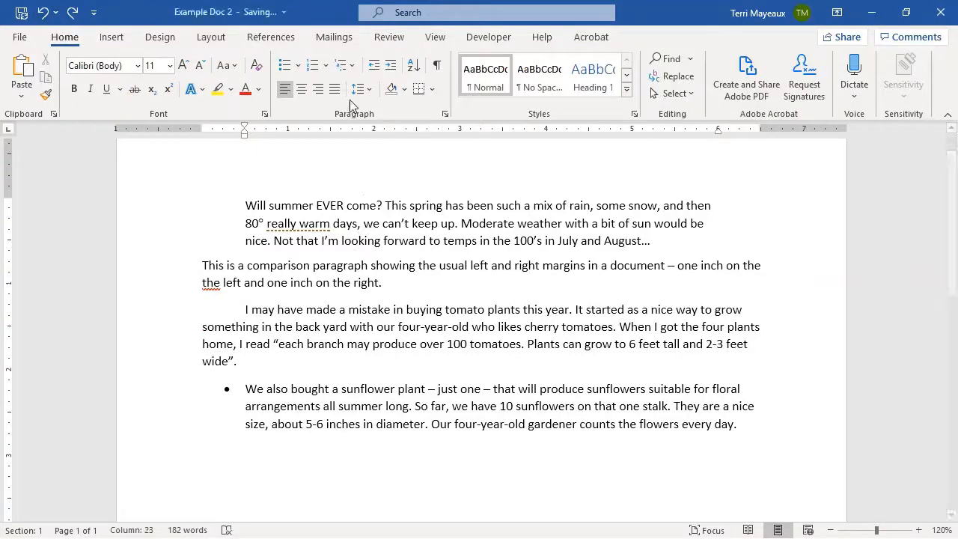
Turn on "Don't add space between paragraphs of the same style" for the "Will summer EVER come?" paragraph.
click(444, 115)
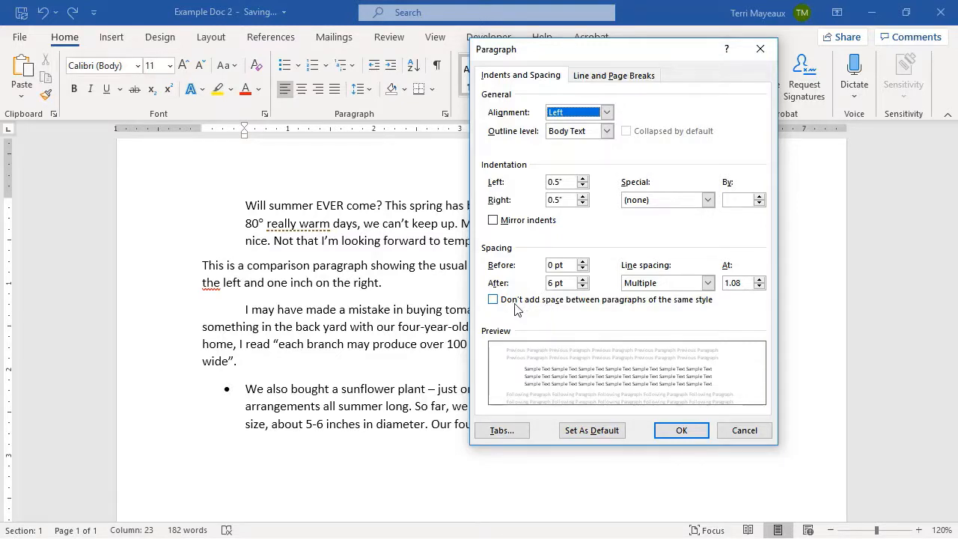
click(493, 300)
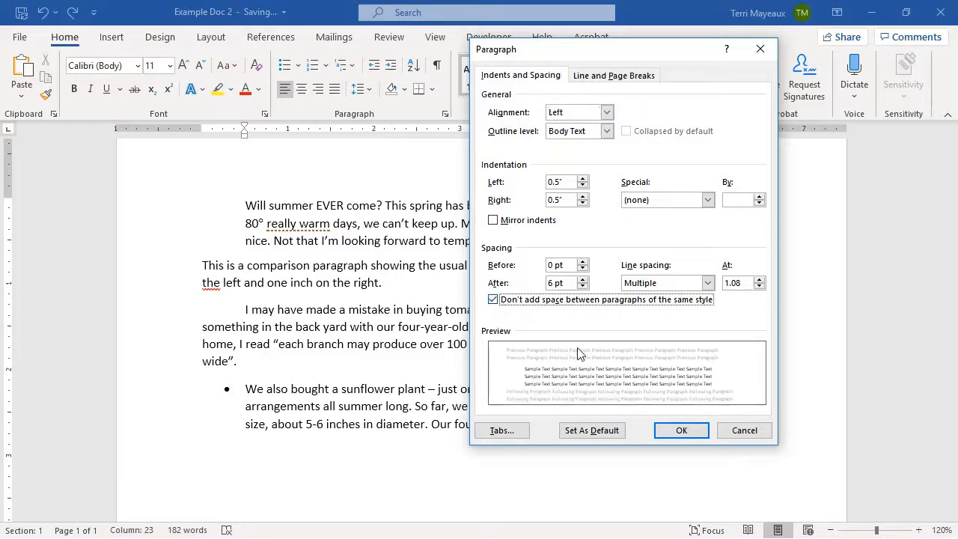
click(681, 430)
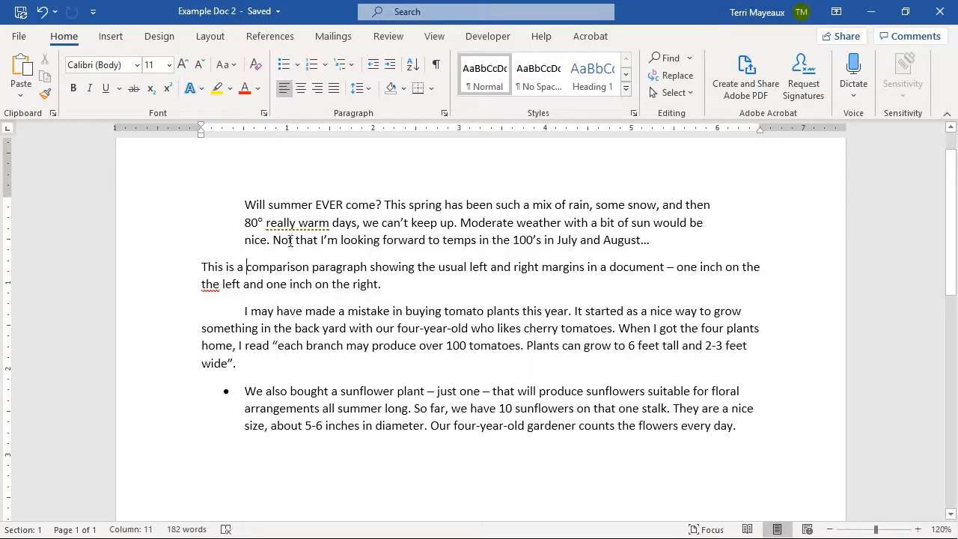
Check the before and after spacing settings of the "Will summer EVER come?" paragraph and of the comparison paragraph.
drag(273, 240, 327, 244)
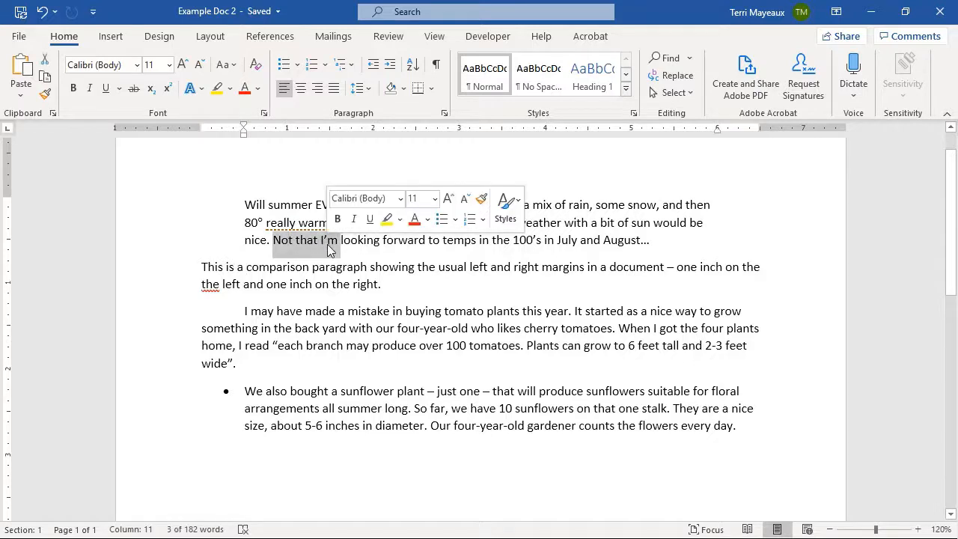
click(445, 114)
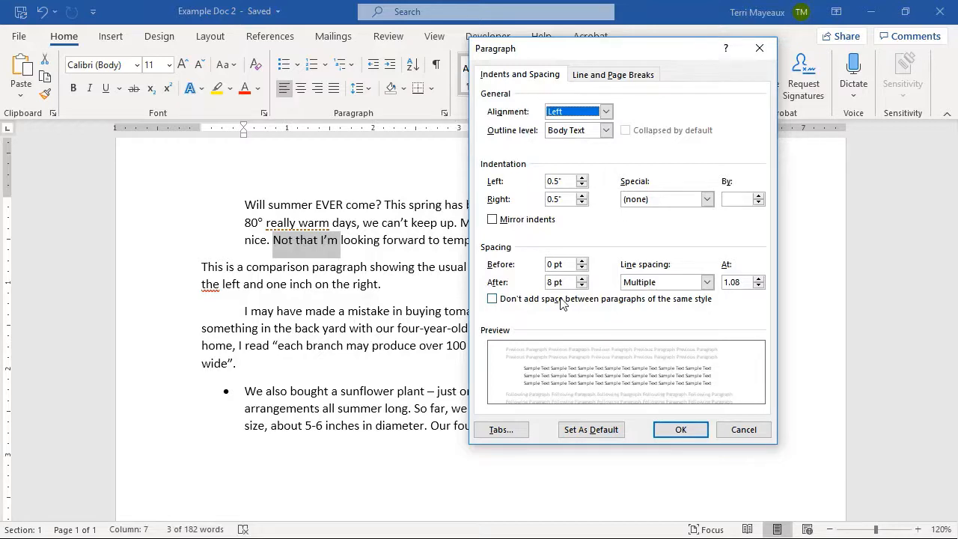
click(680, 428)
drag(203, 267, 281, 259)
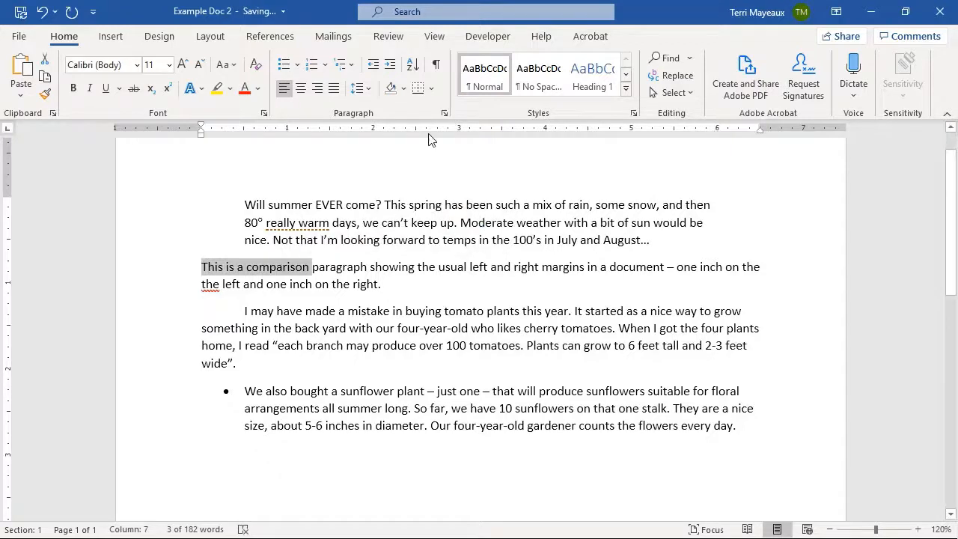
click(444, 113)
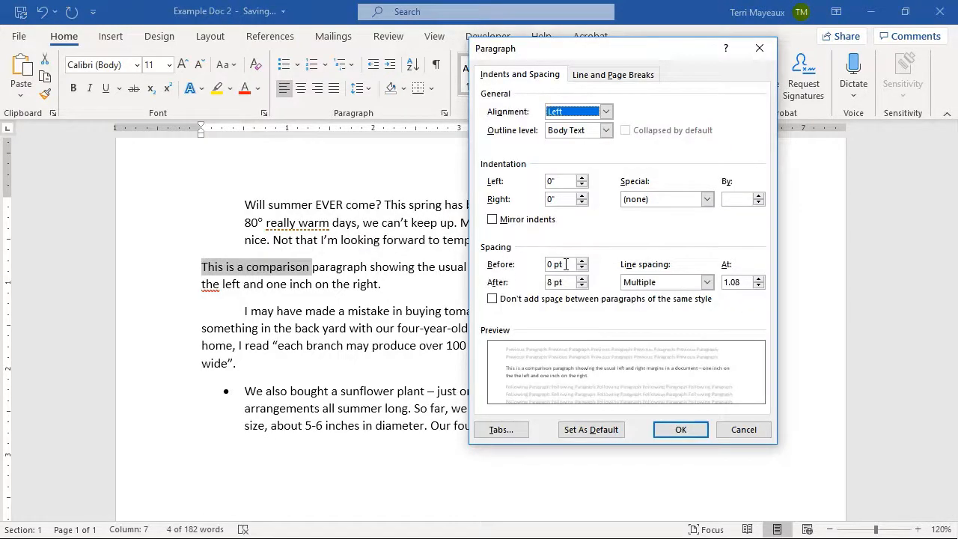
click(682, 430)
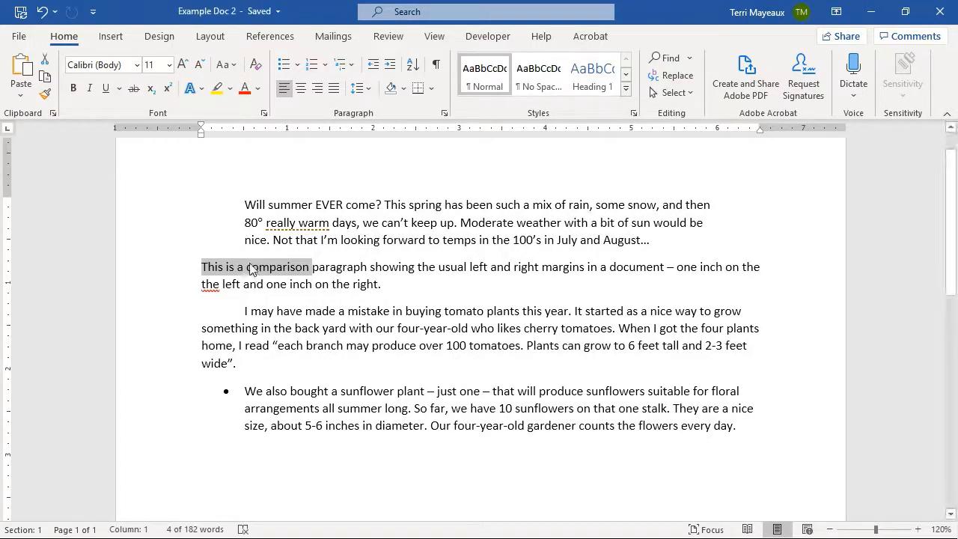
Apply 6 pt of spacing before the comparison paragraph and increase it to 12 pt.
click(444, 117)
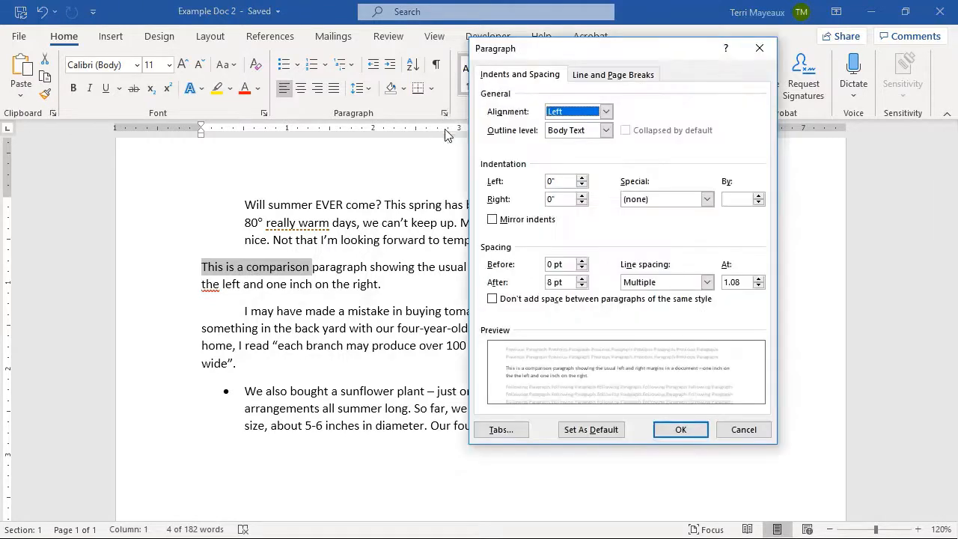
click(583, 260)
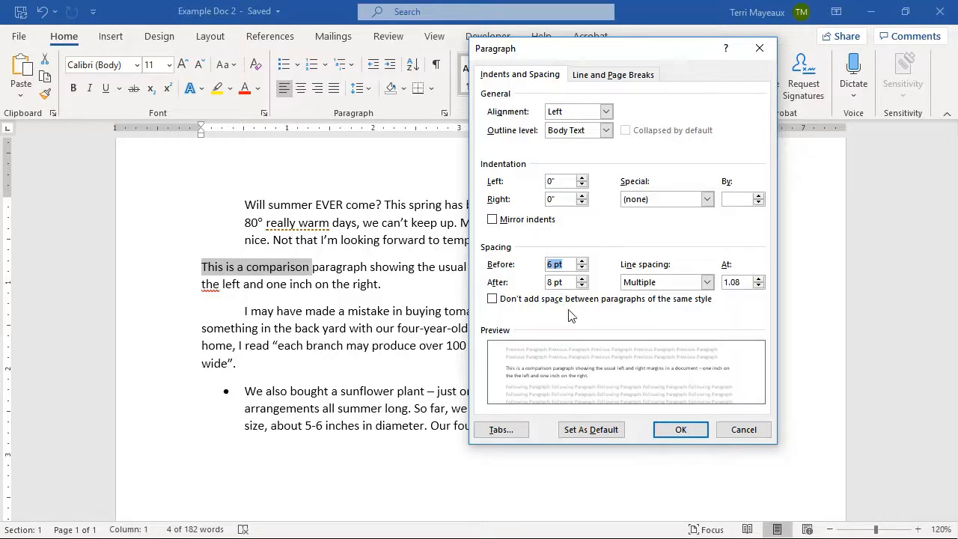
click(682, 432)
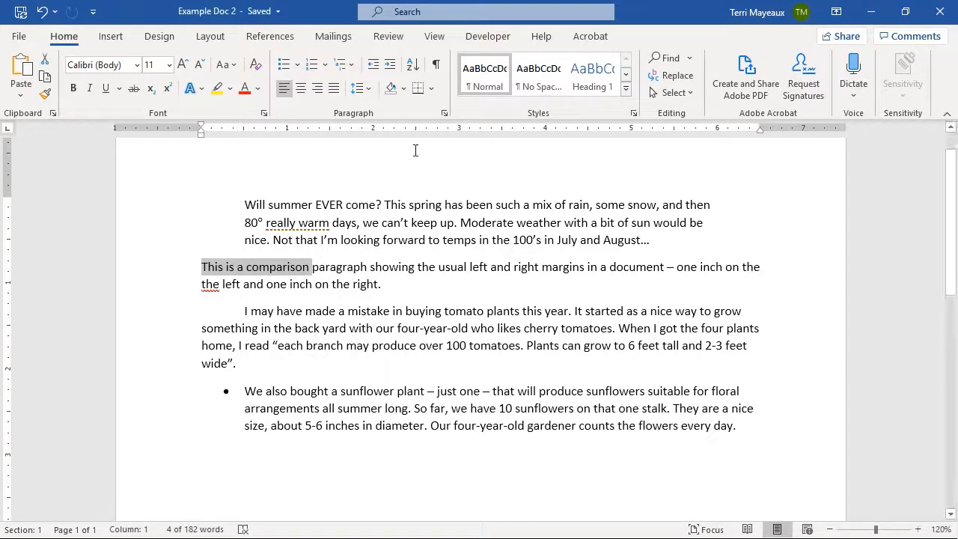
click(444, 113)
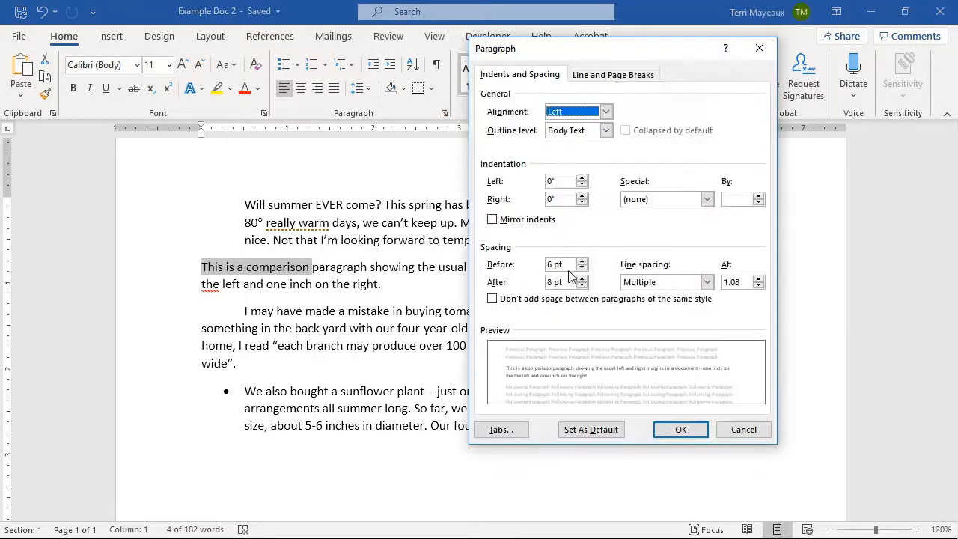
click(582, 260)
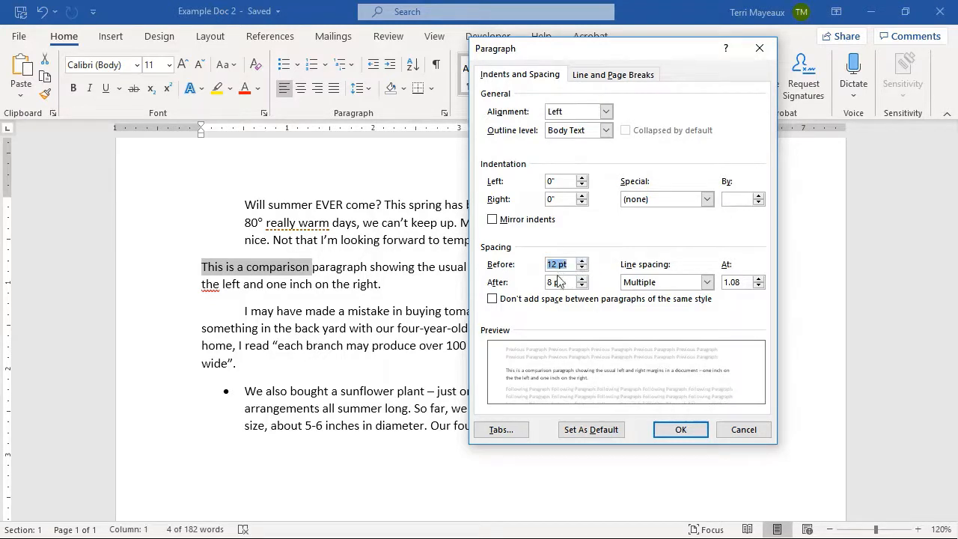
click(678, 429)
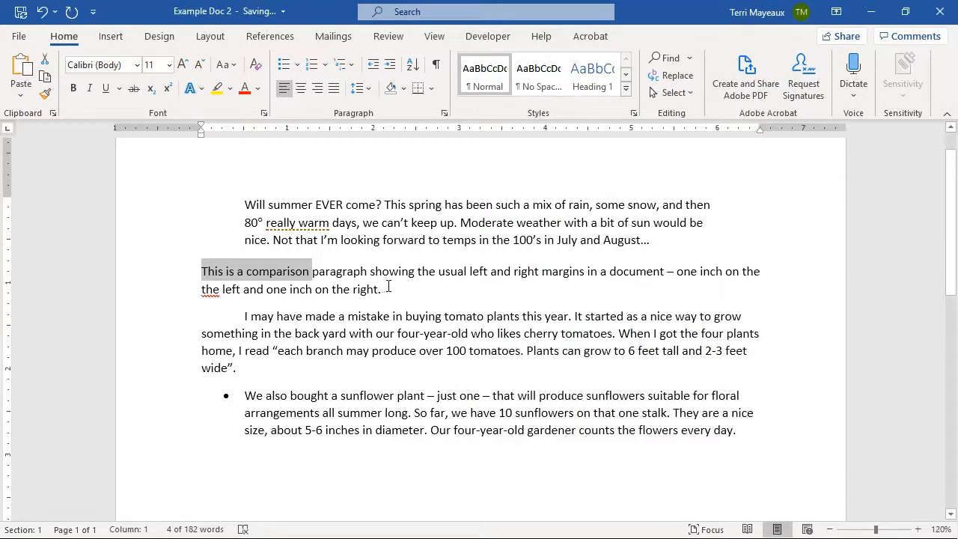
click(383, 287)
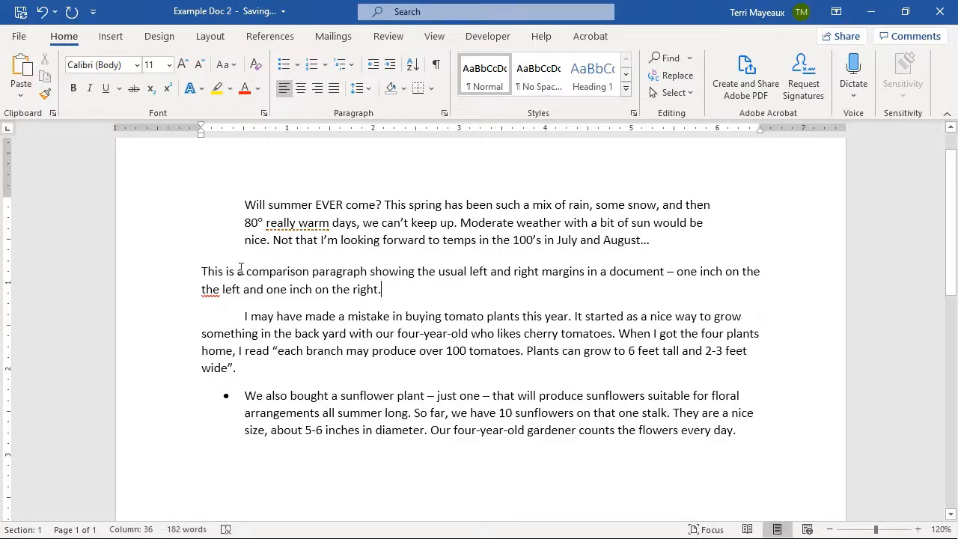
drag(246, 240, 310, 247)
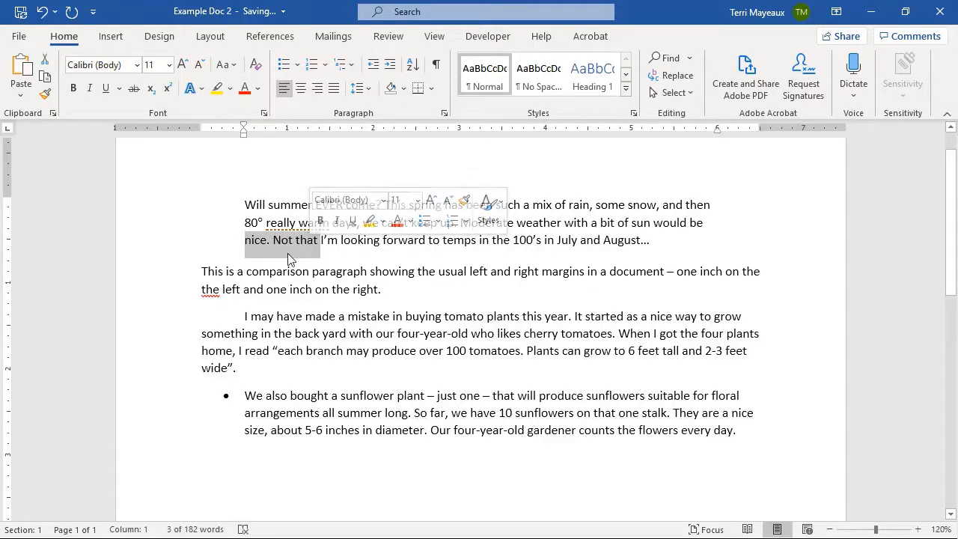
drag(202, 270, 266, 276)
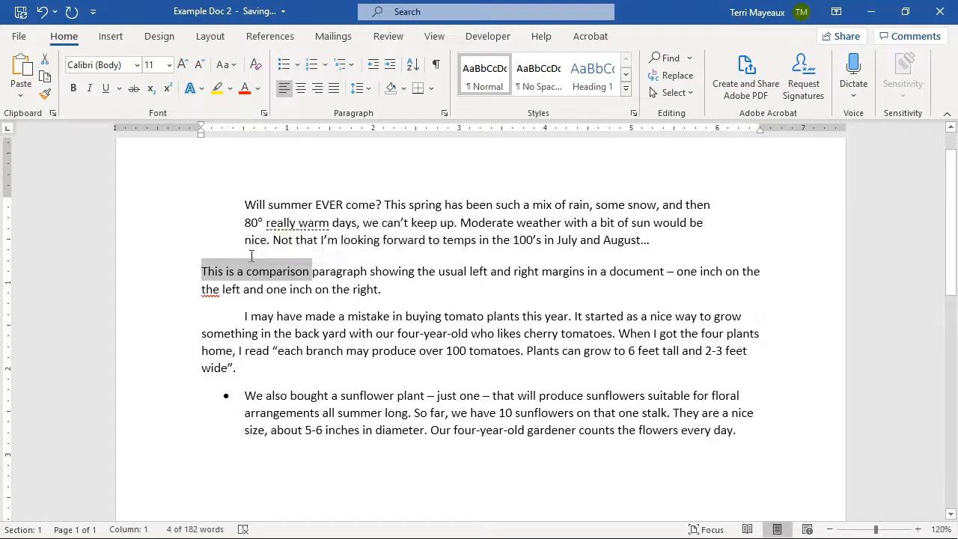
click(245, 253)
drag(247, 255, 268, 259)
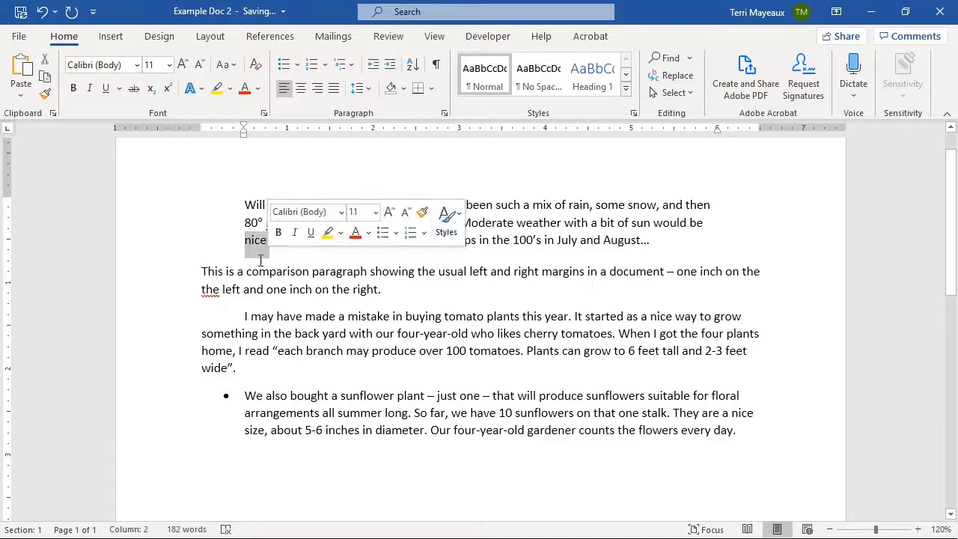
click(254, 268)
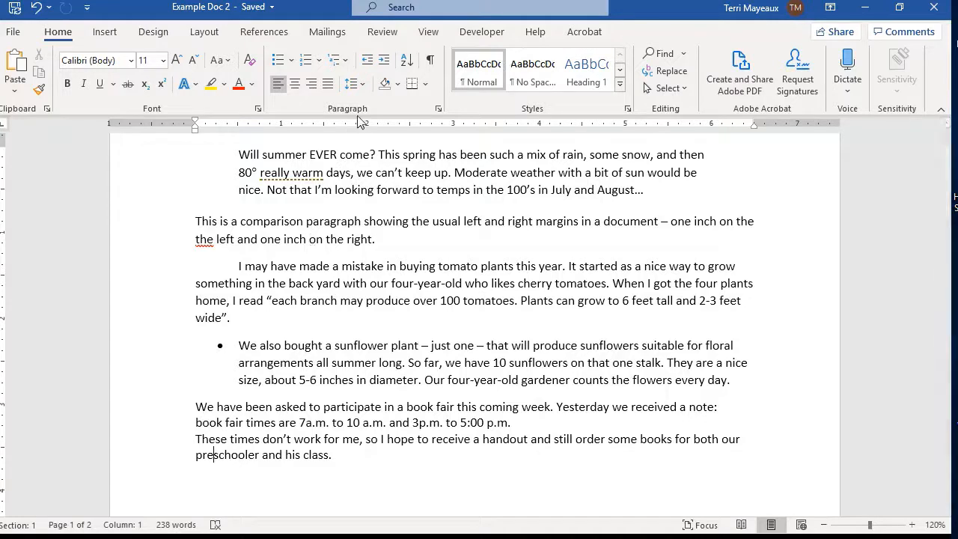
Set the line spacing of the "We have been asked to participate in a book fair" paragraph to 1.5 lines.
click(438, 111)
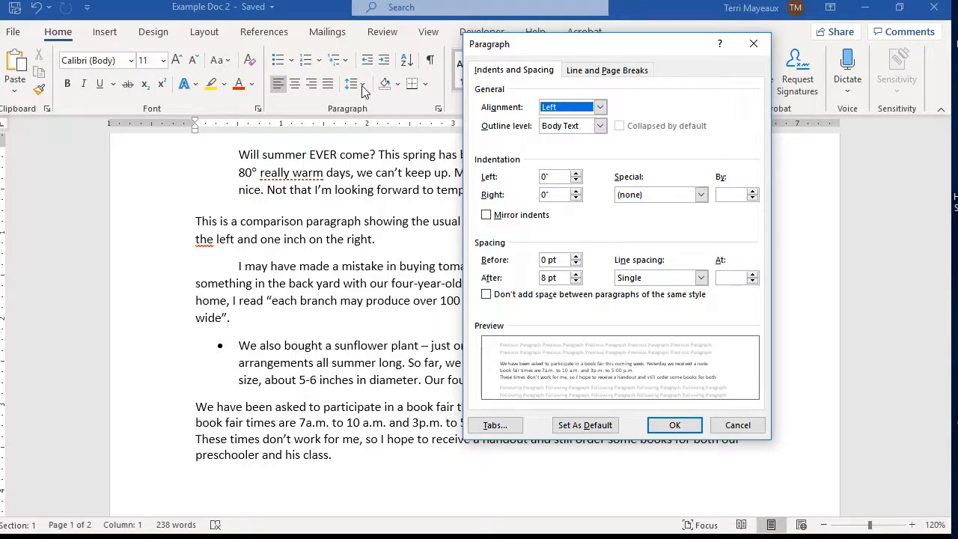
click(702, 278)
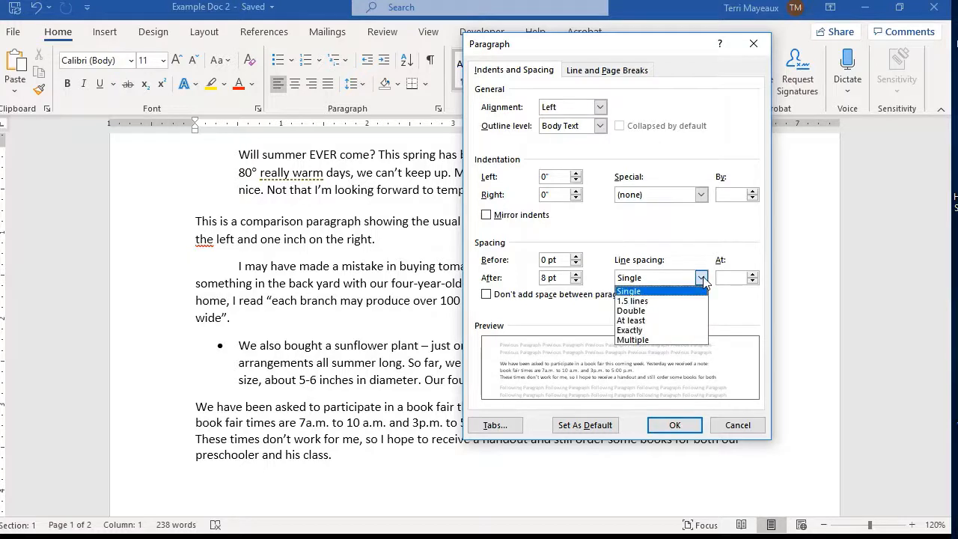
click(653, 301)
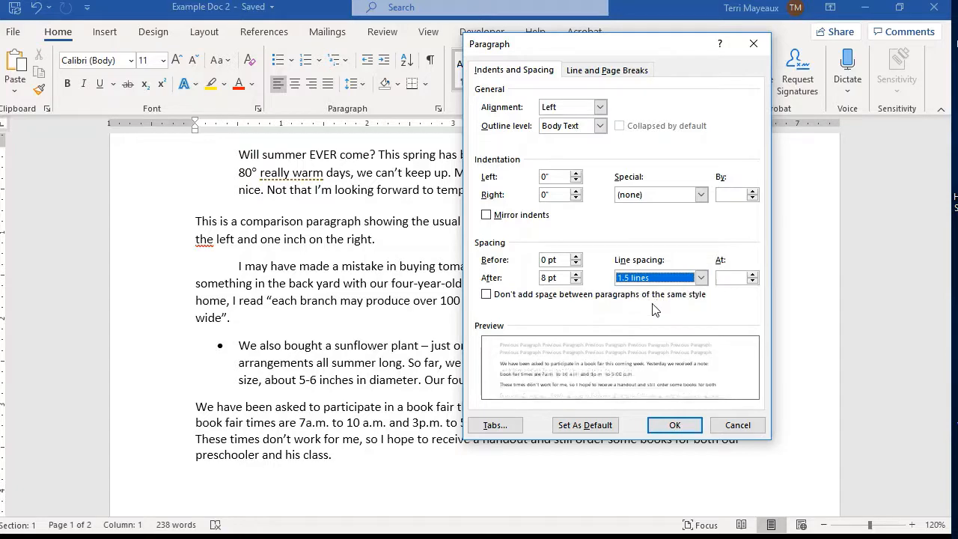
click(673, 424)
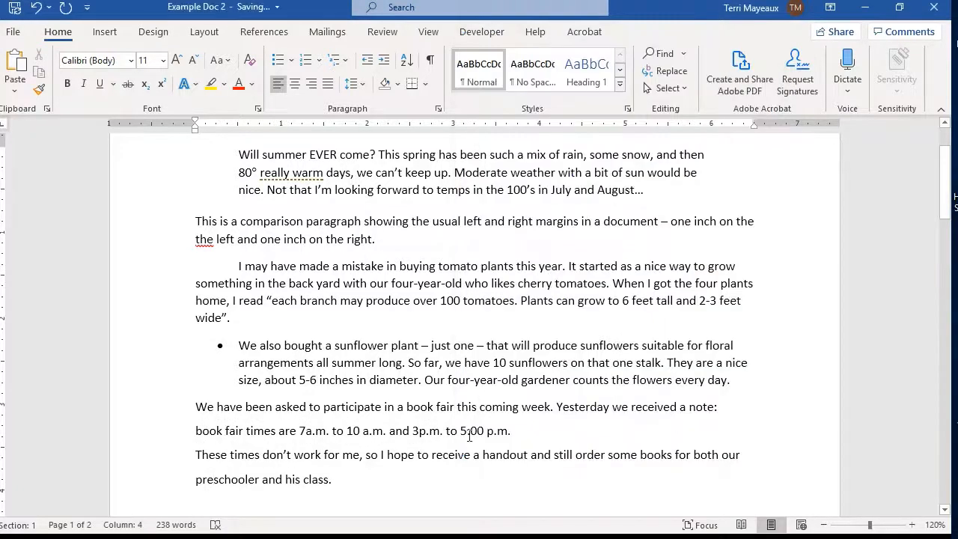
Set the line spacing of the book fair paragraph to Double.
click(438, 109)
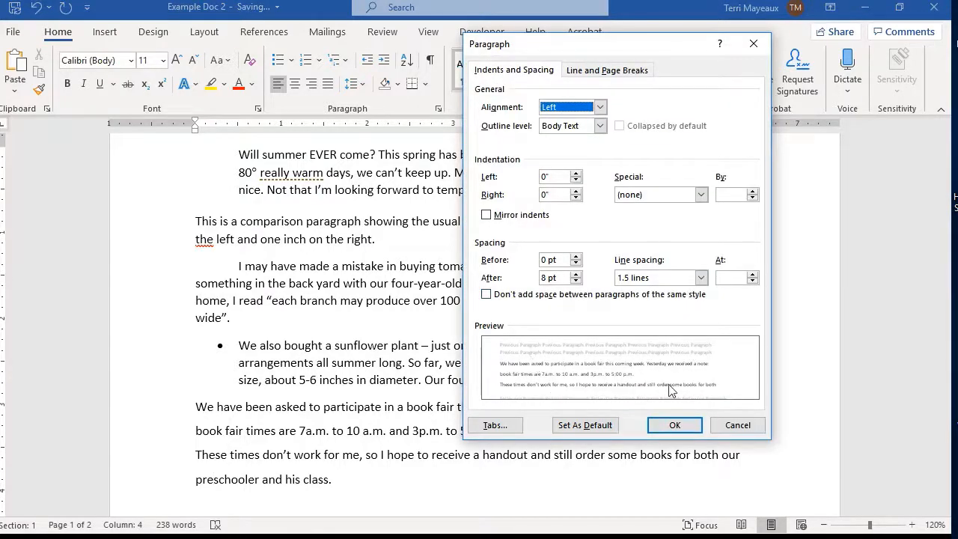
click(701, 277)
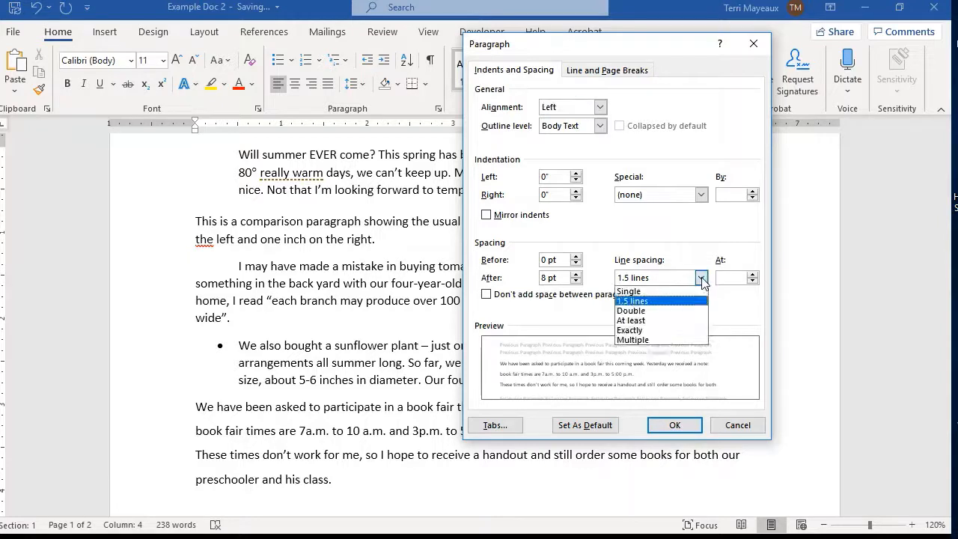
click(655, 310)
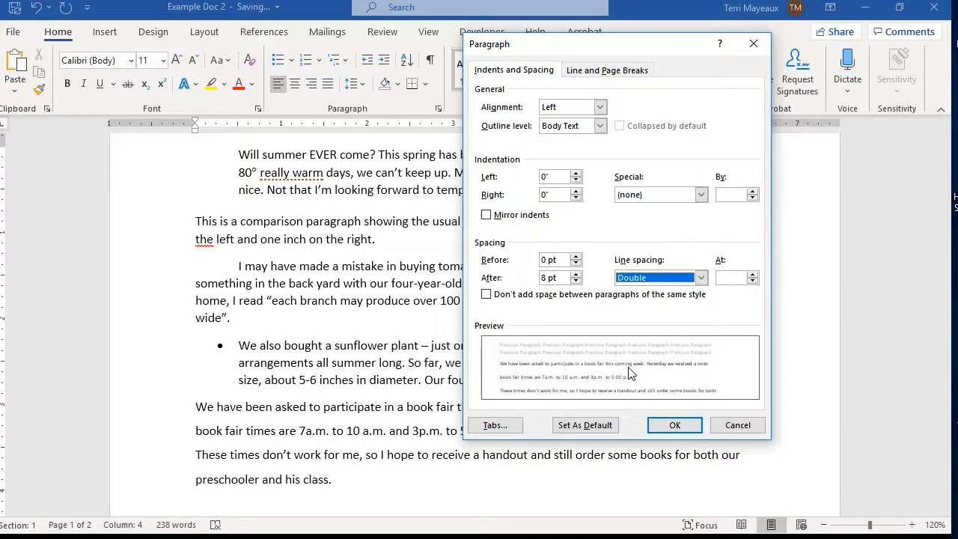
click(674, 425)
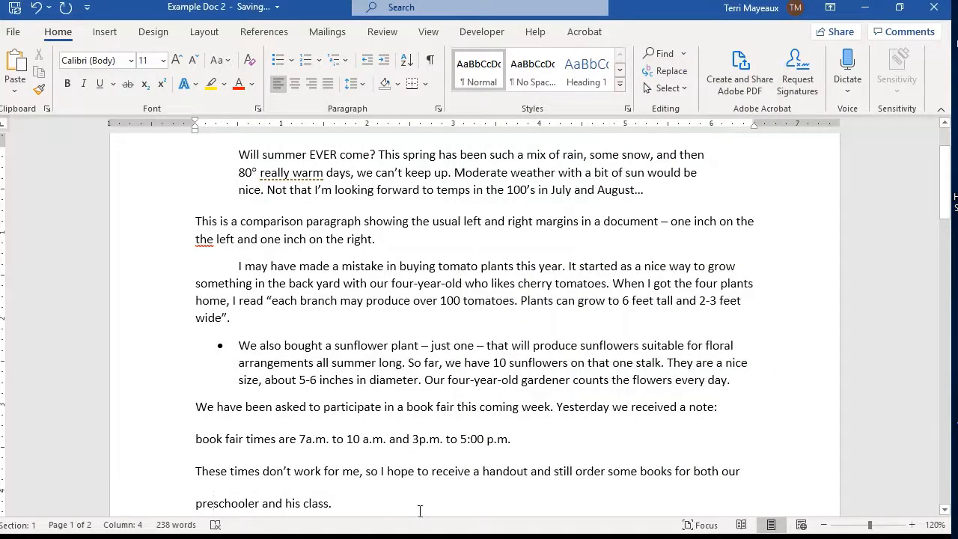
Change the book fair paragraph's line spacing back to 1.5 lines.
click(438, 108)
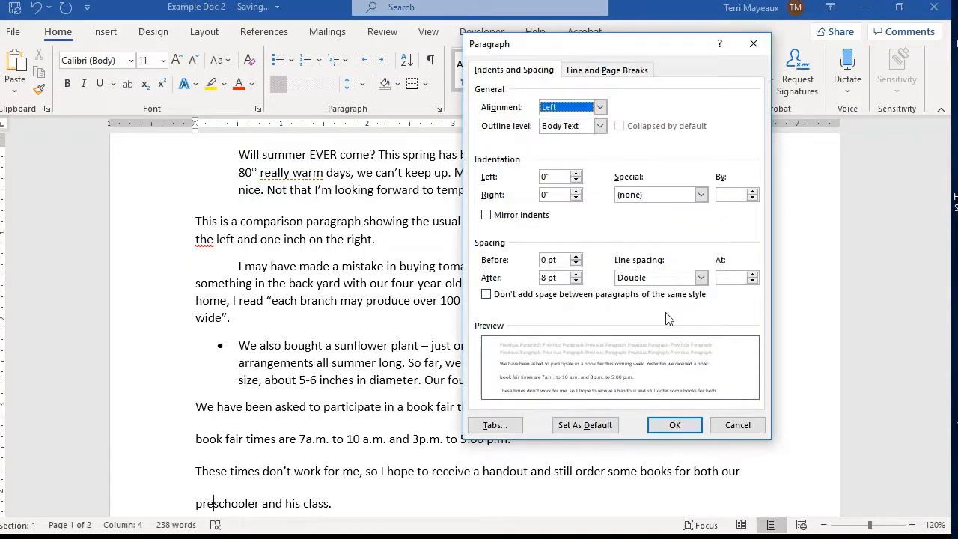
click(701, 278)
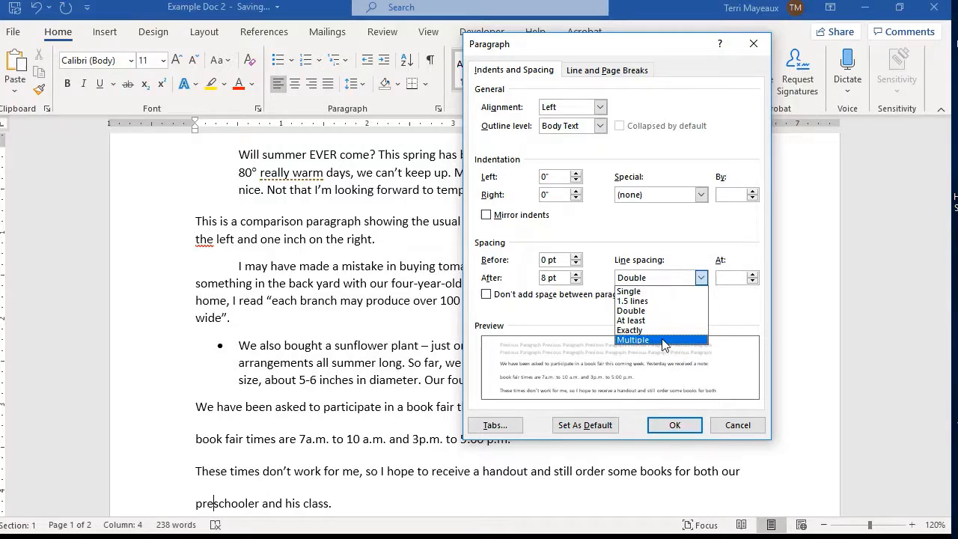
click(641, 300)
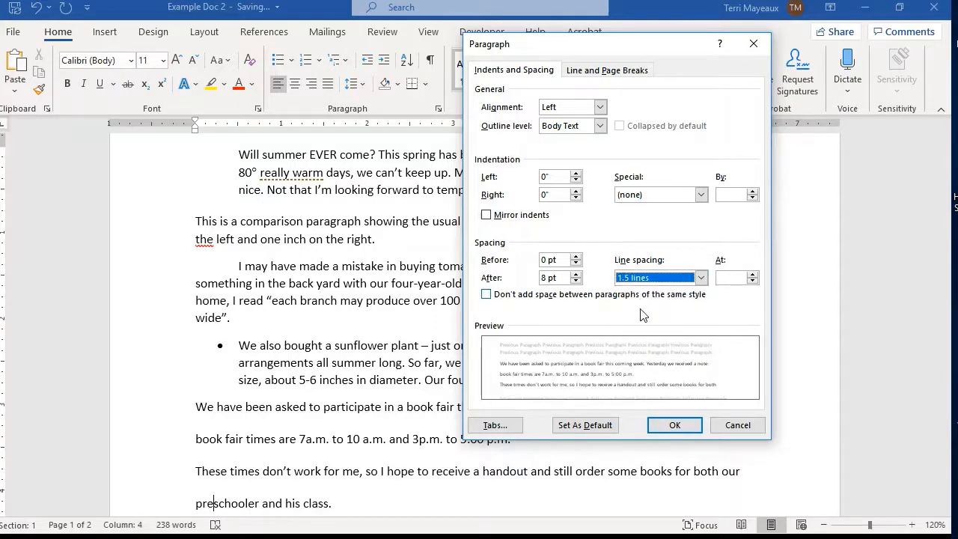
click(668, 423)
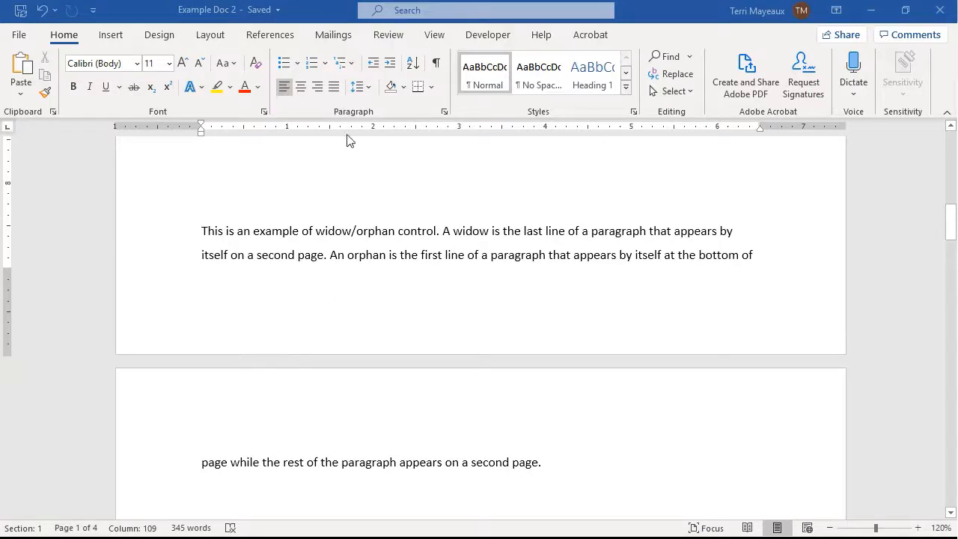
Check the pagination settings of the widow/orphan example paragraph and view how both example paragraphs split across pages.
click(444, 113)
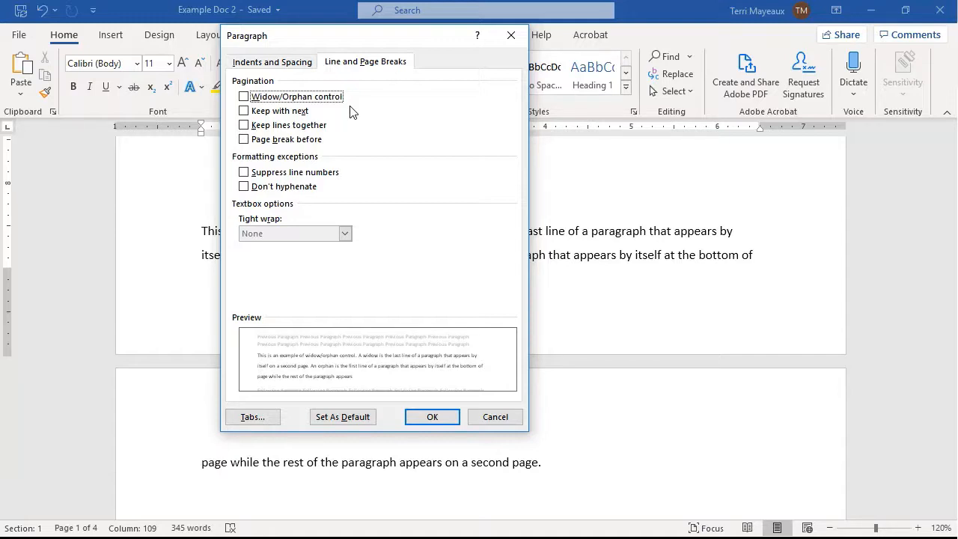
click(494, 417)
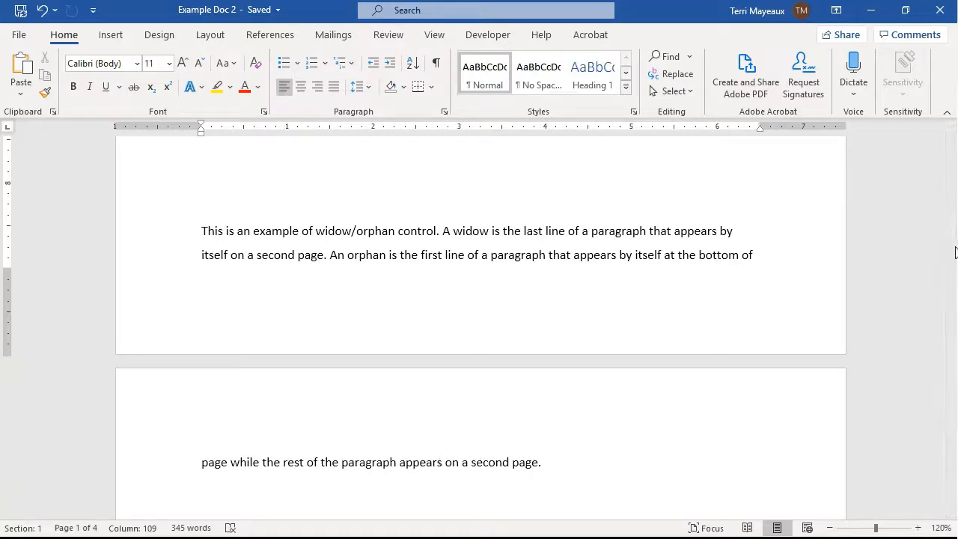
drag(951, 230, 950, 323)
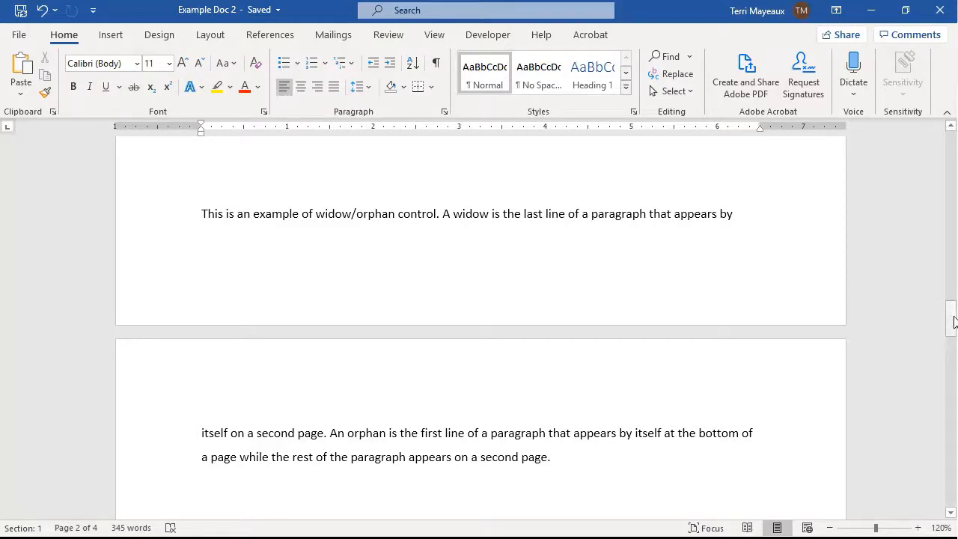
drag(954, 322, 951, 153)
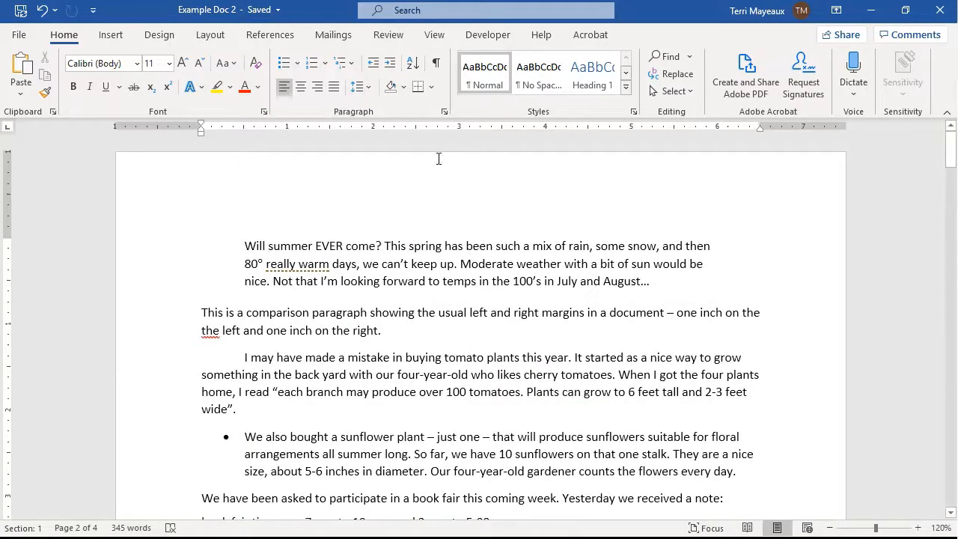
Turn on Widow/Orphan control for the first widow/orphan example paragraph and review its placement across the page break.
click(445, 113)
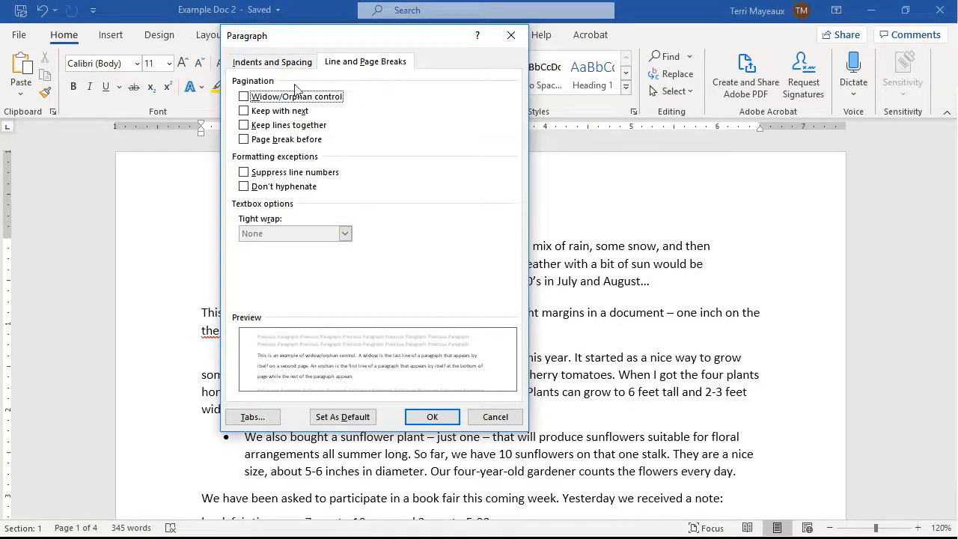
click(244, 97)
click(431, 417)
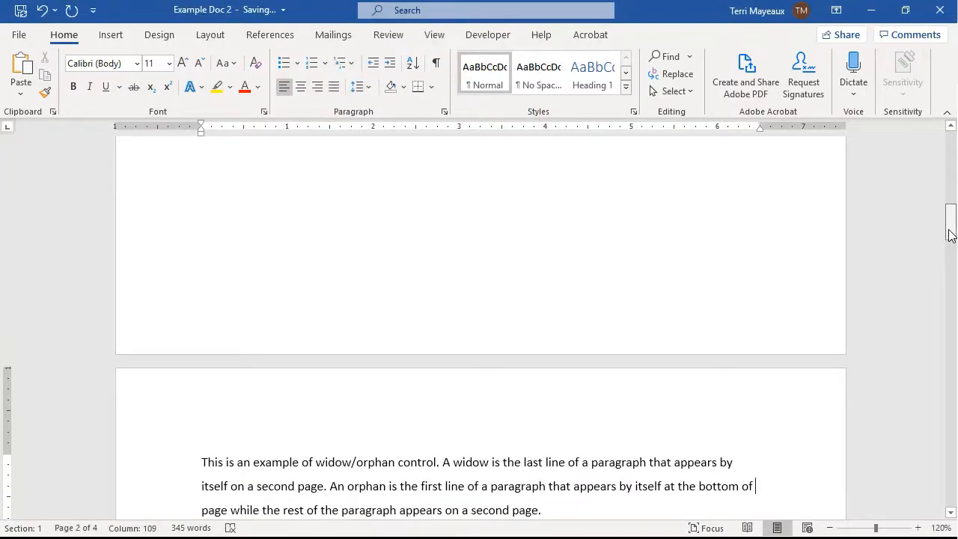
drag(950, 234, 949, 247)
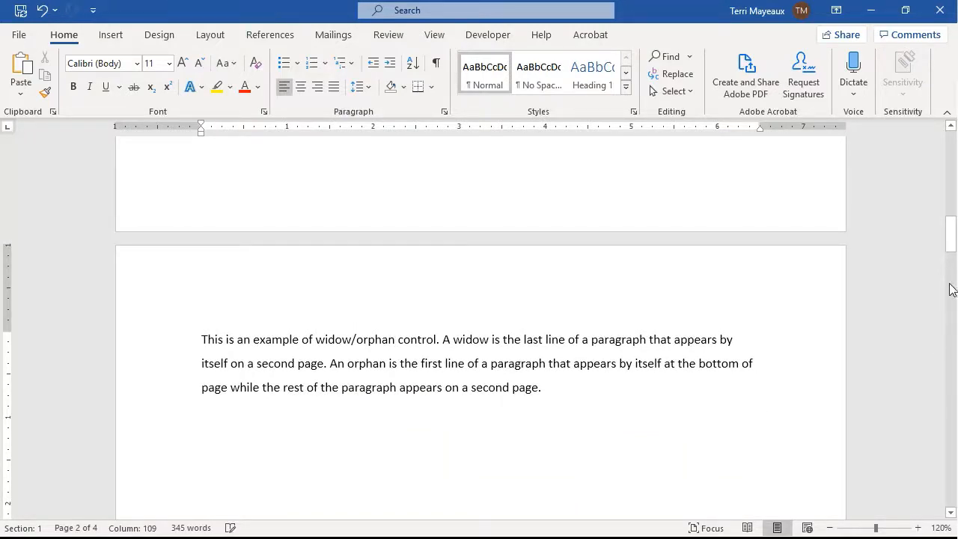
drag(951, 247, 952, 349)
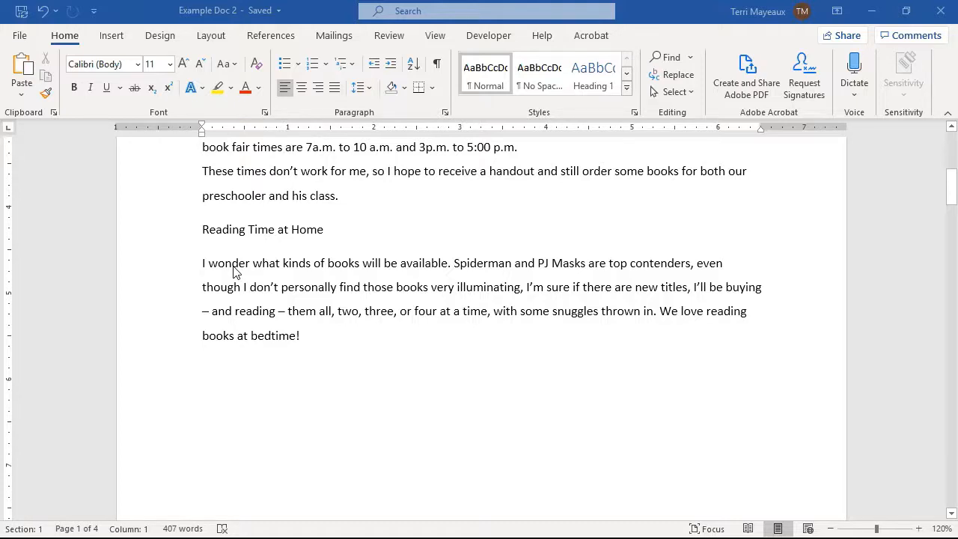
Turn on Keep with next for the "Reading Time at Home" heading.
click(218, 229)
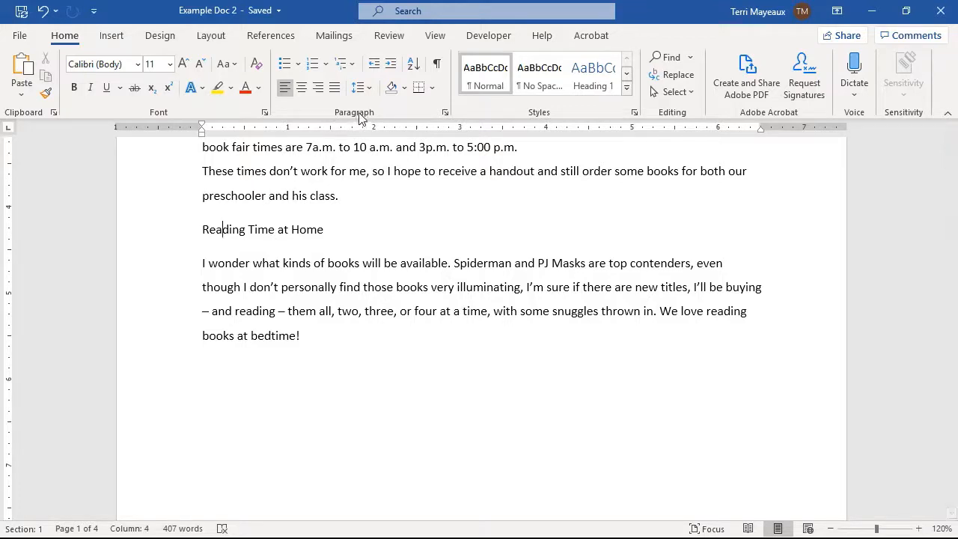
click(445, 113)
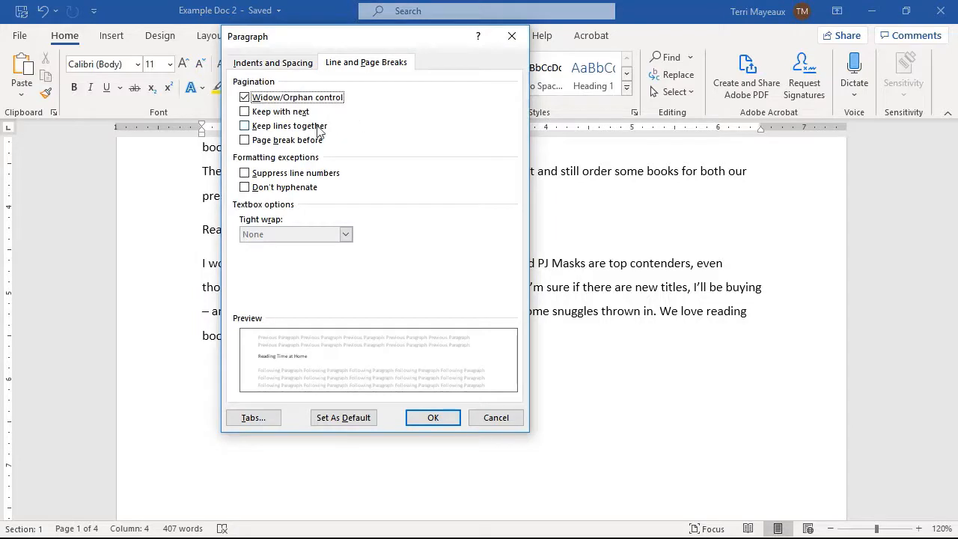
click(245, 113)
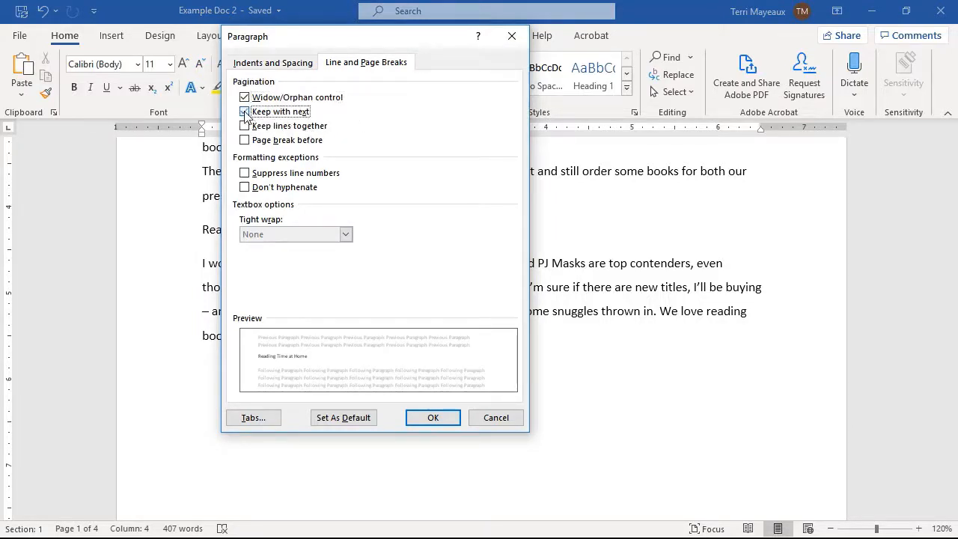
click(434, 419)
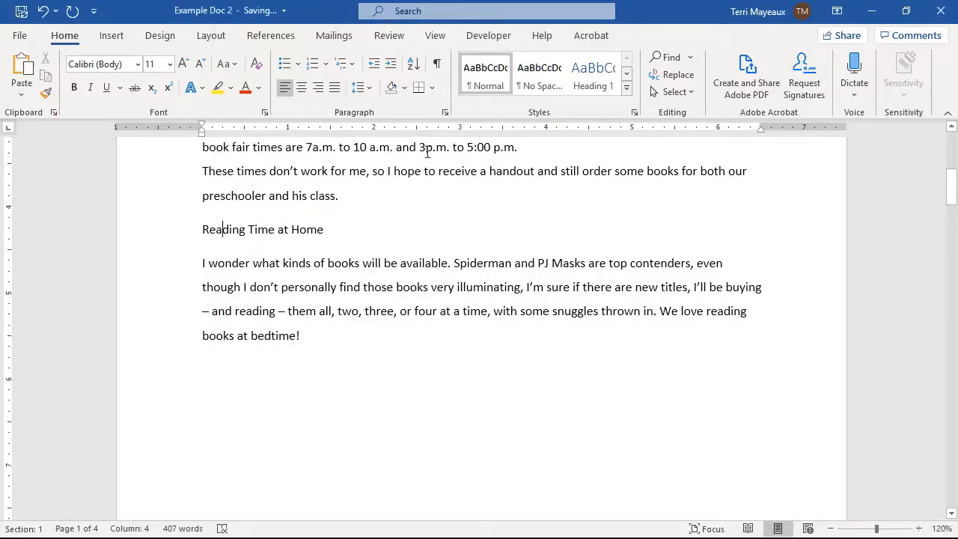
Show the formatting marks and paste a block of blank paragraphs between "preschooler and his class." and the "Reading Time at Home" heading.
click(440, 65)
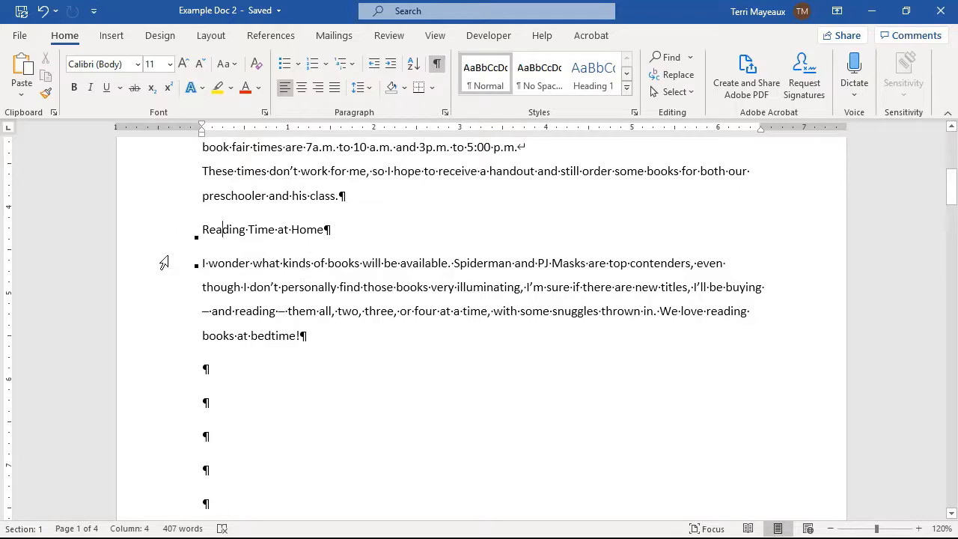
click(343, 199)
key(Return)
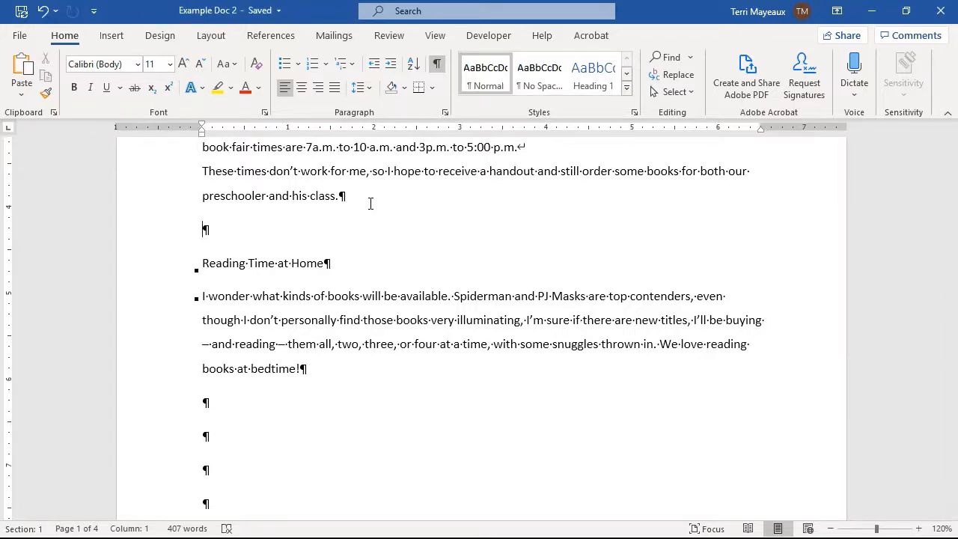
key(ctrl+v)
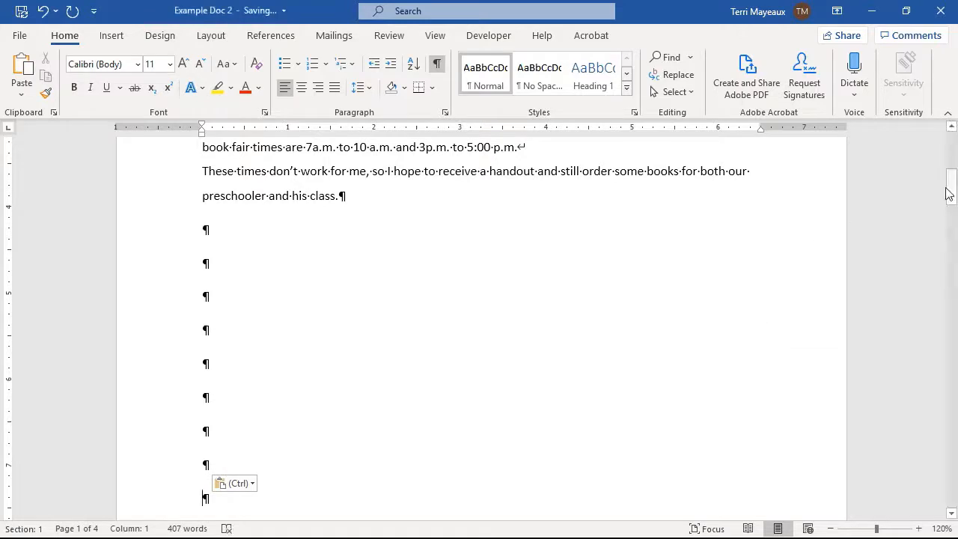
Insert one more blank paragraph directly above the "Reading Time at Home" heading to push it onto the next page.
drag(947, 189, 932, 230)
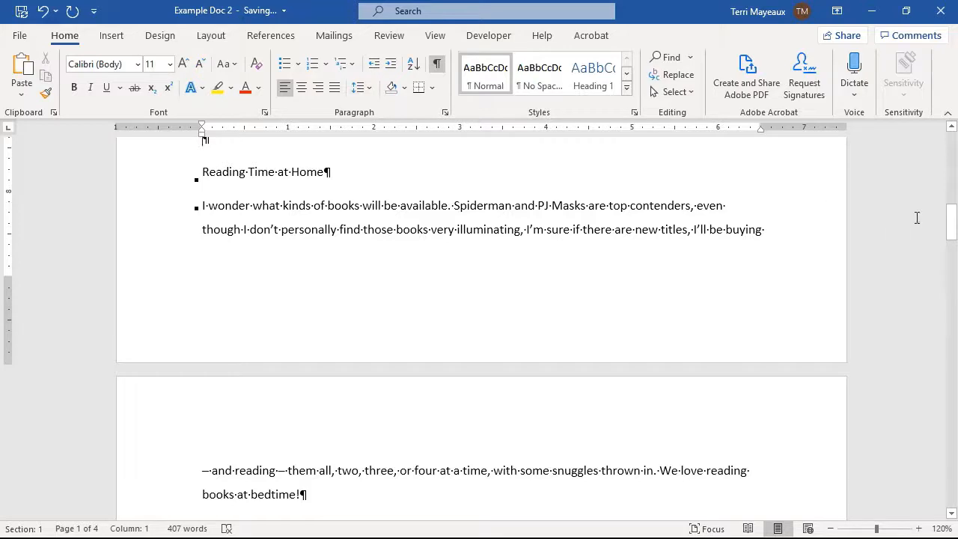
drag(952, 231, 945, 234)
scroll(693, 169, up, 1)
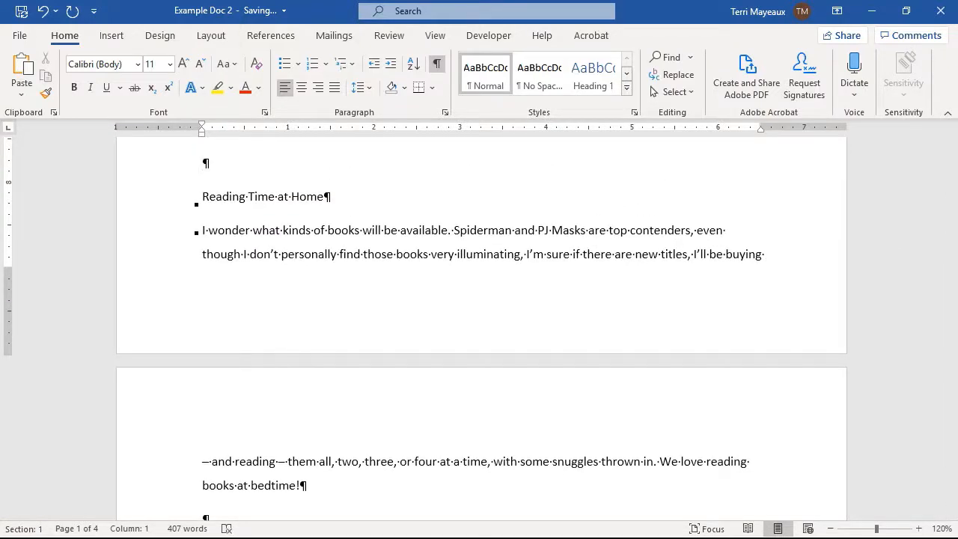
key(Return)
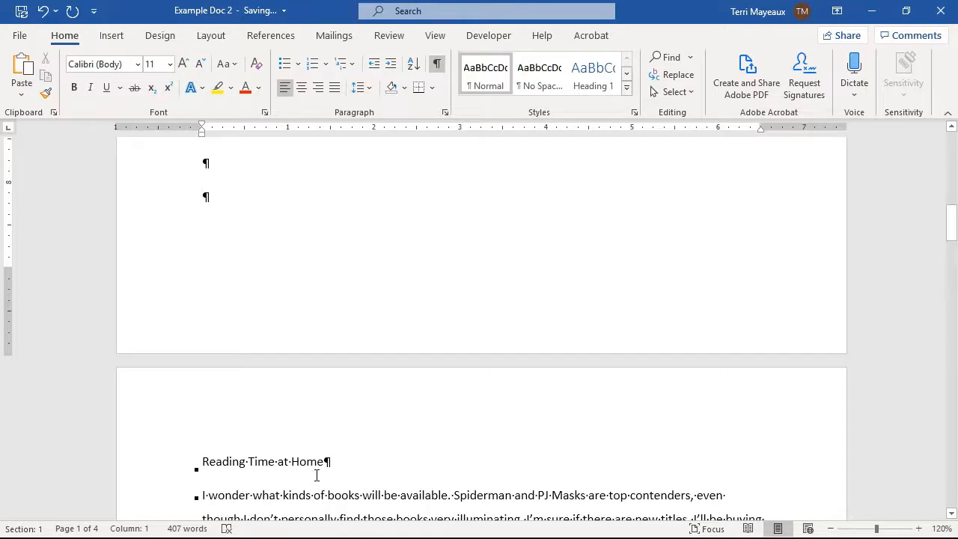
mouse_move(952, 235)
mouse_down()
mouse_move(946, 226)
mouse_move(948, 247)
mouse_up()
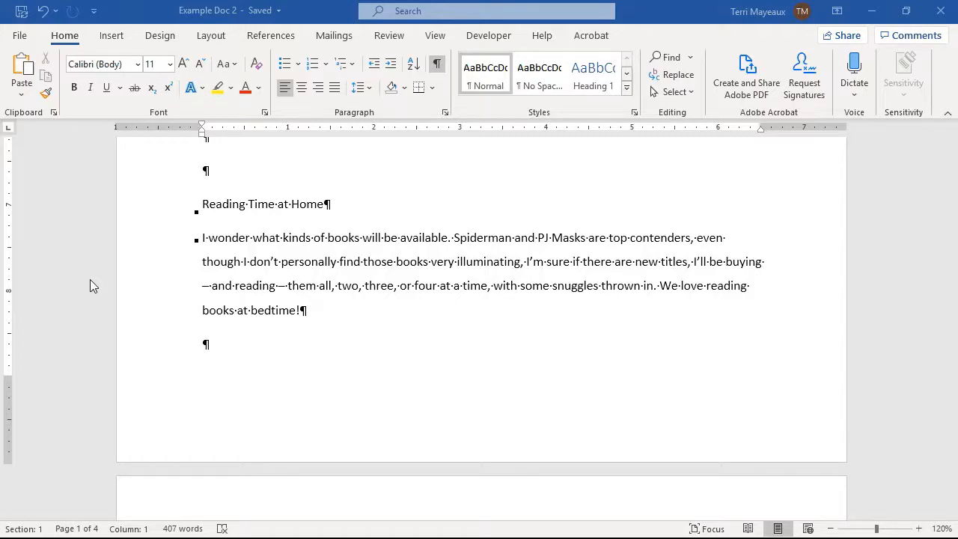
Turn off Keep with next for the "Reading Time at Home" heading.
click(209, 207)
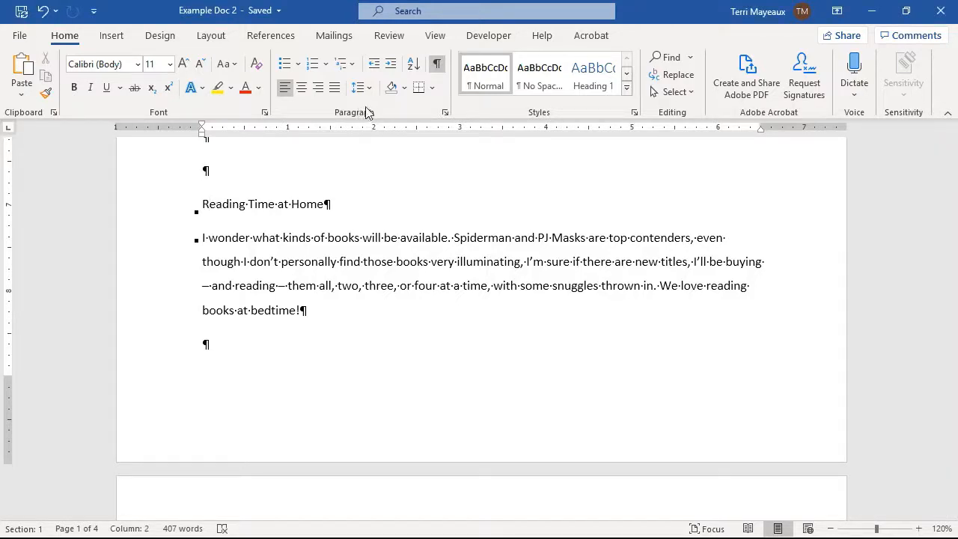
click(444, 113)
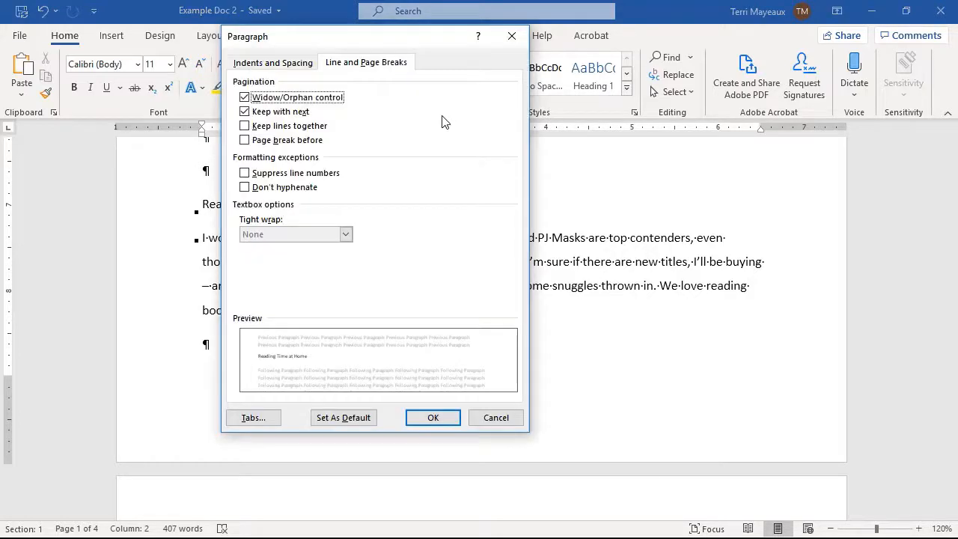
click(245, 112)
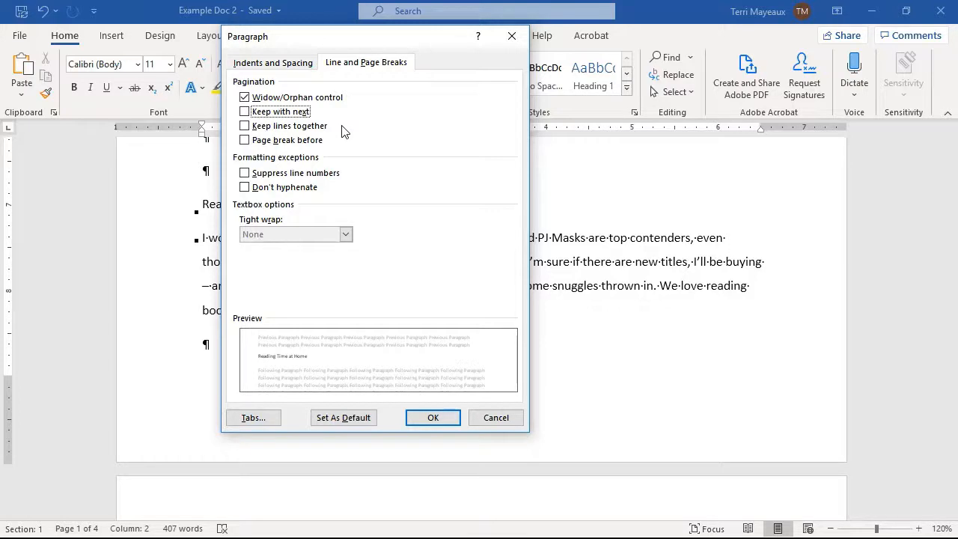
click(435, 420)
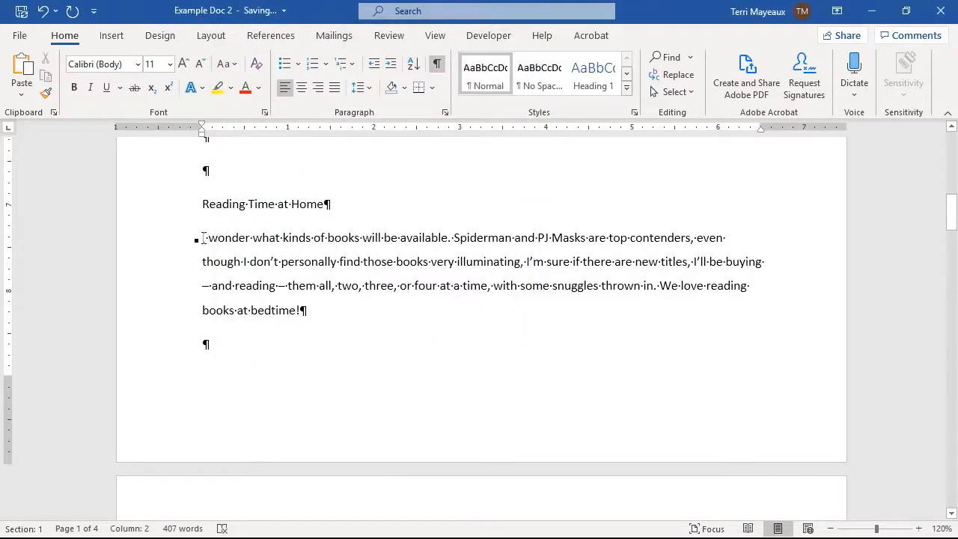
Turn off Keep with next and turn on Keep lines together for the "I wonder what kinds of books" paragraph.
drag(202, 238, 322, 313)
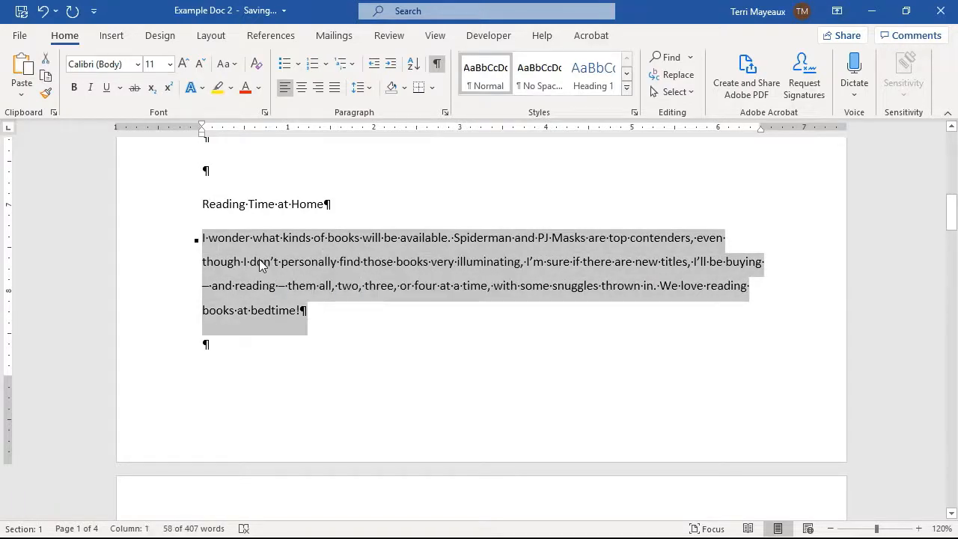
click(445, 114)
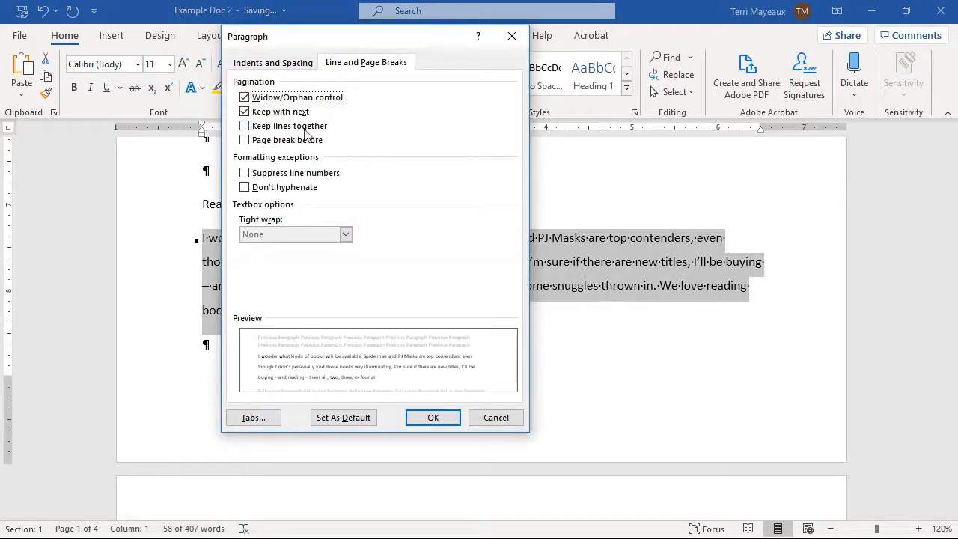
click(245, 112)
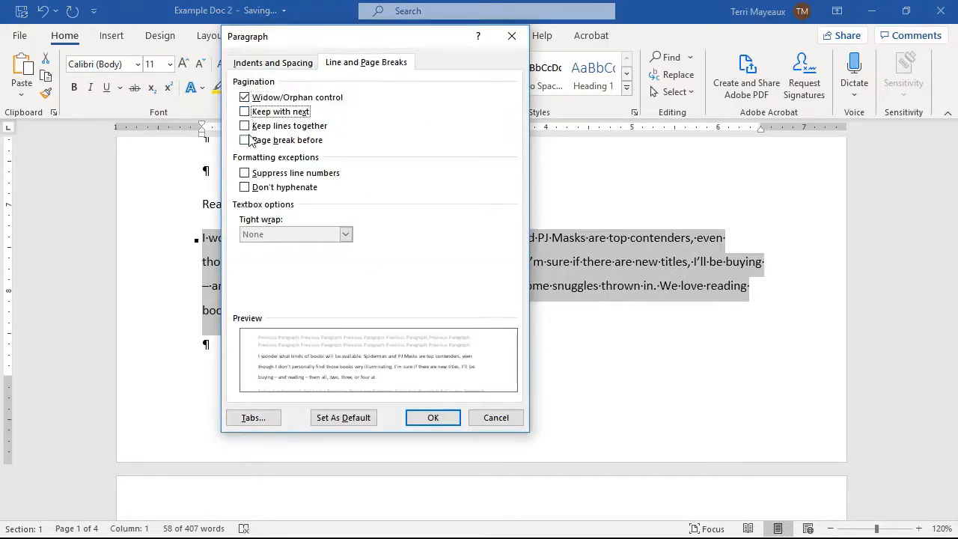
click(245, 125)
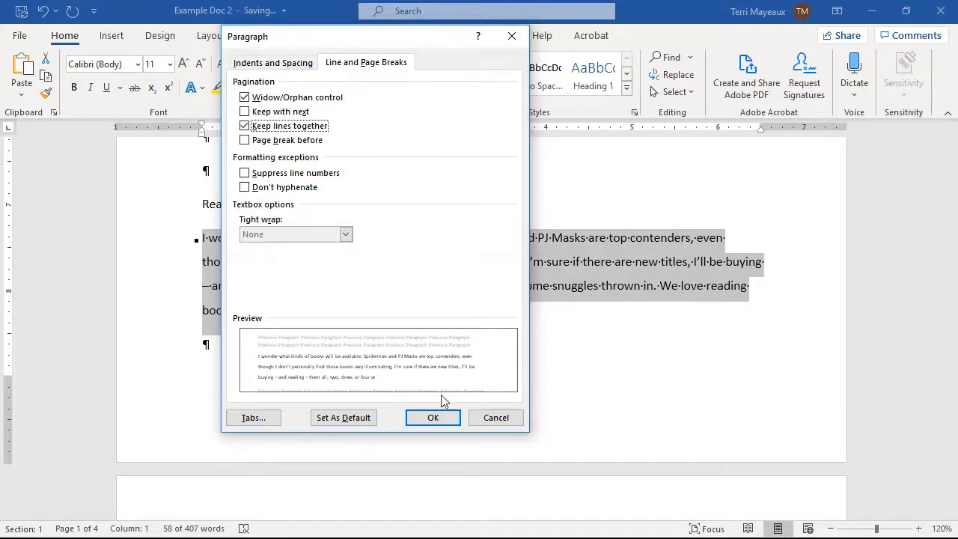
click(431, 417)
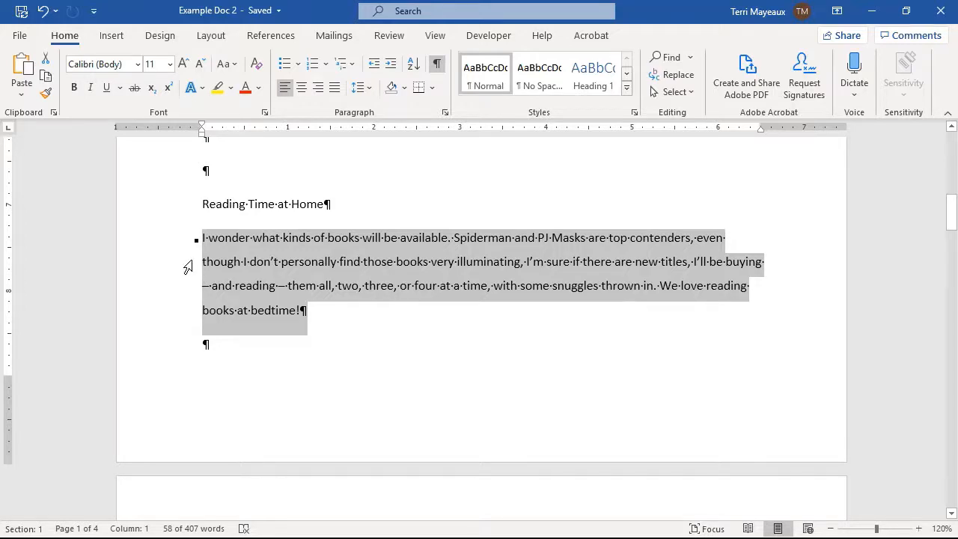
Insert two blank paragraphs directly below the "Reading Time at Home" heading to push the following paragraph onto the next page.
click(328, 204)
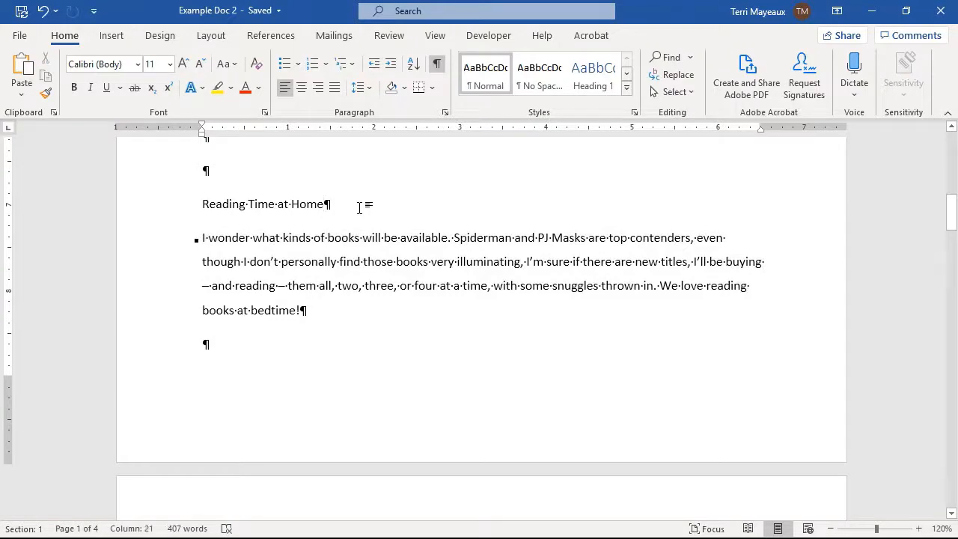
key(Return)
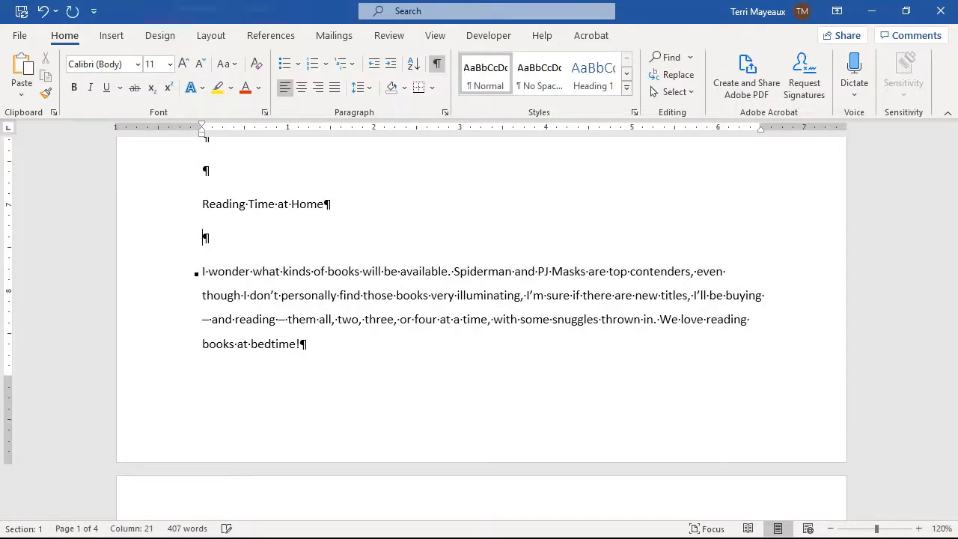
key(Return)
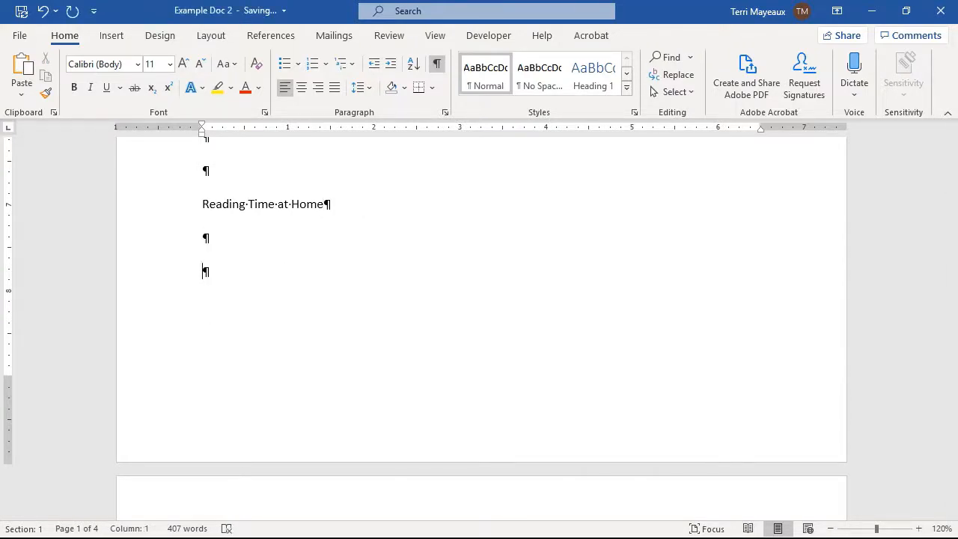
drag(948, 221, 941, 235)
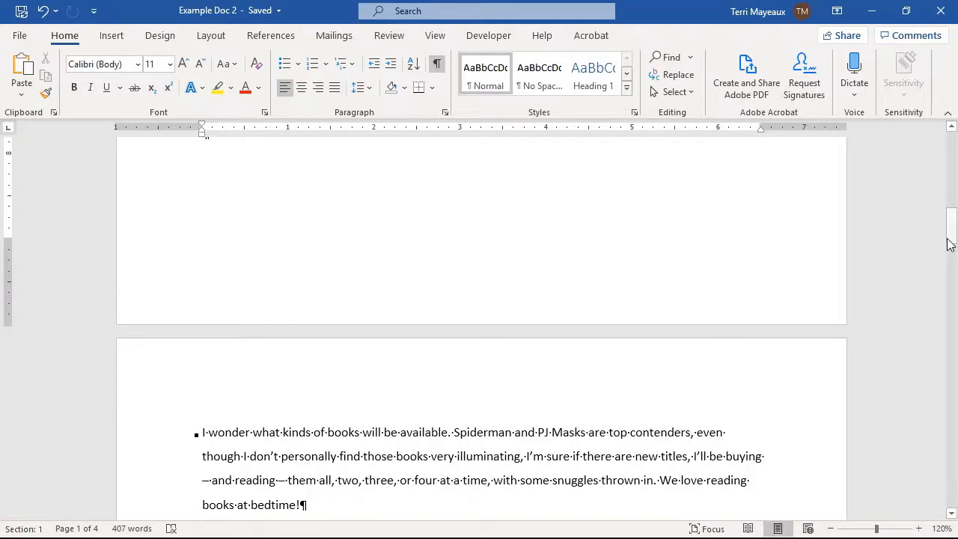
mouse_move(952, 238)
mouse_down()
mouse_move(951, 221)
mouse_move(952, 240)
mouse_up()
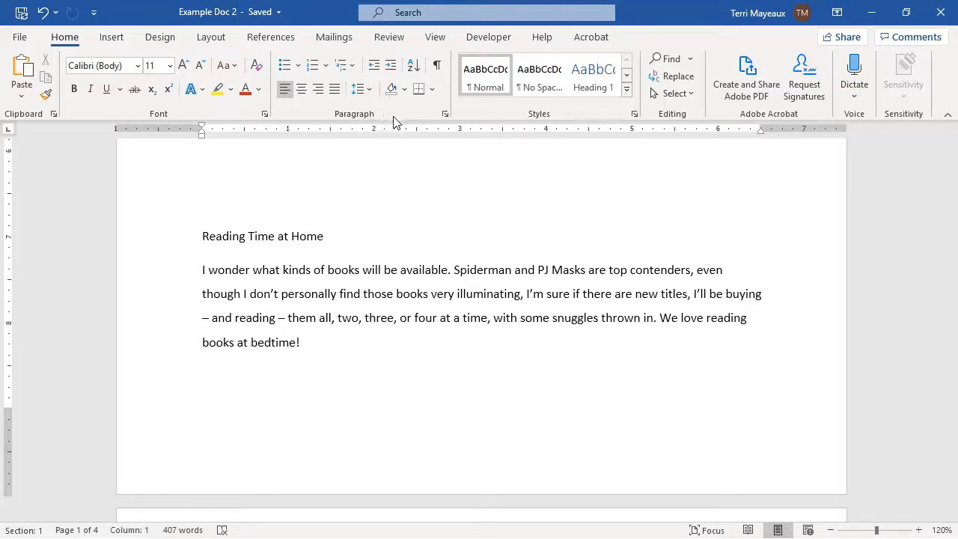
Turn on Page break before for the "Reading Time at Home" heading.
click(445, 116)
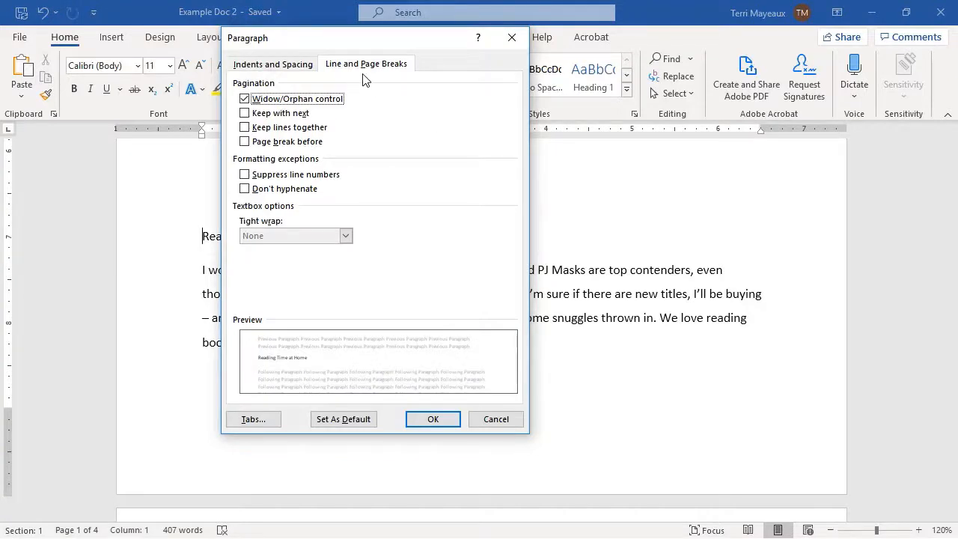
click(244, 145)
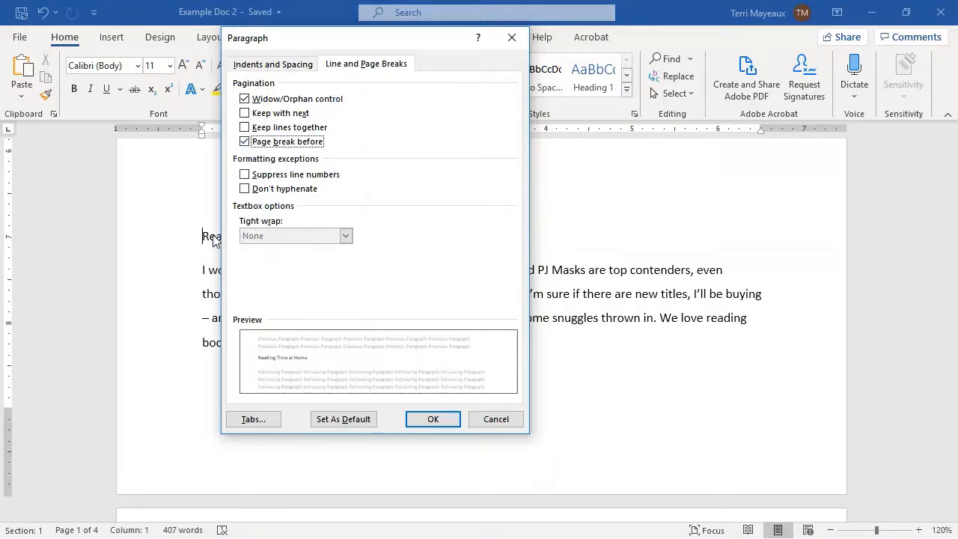
drag(321, 38, 529, 49)
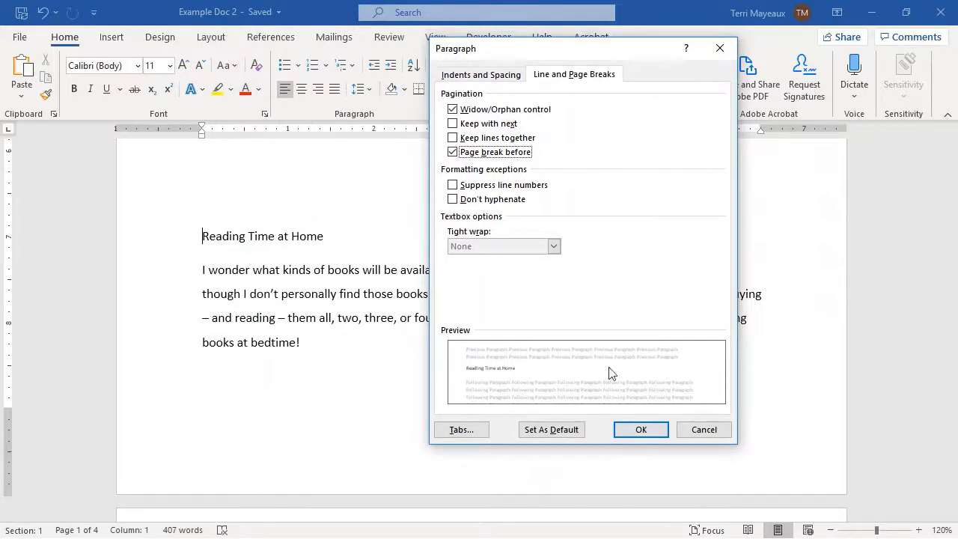
click(639, 430)
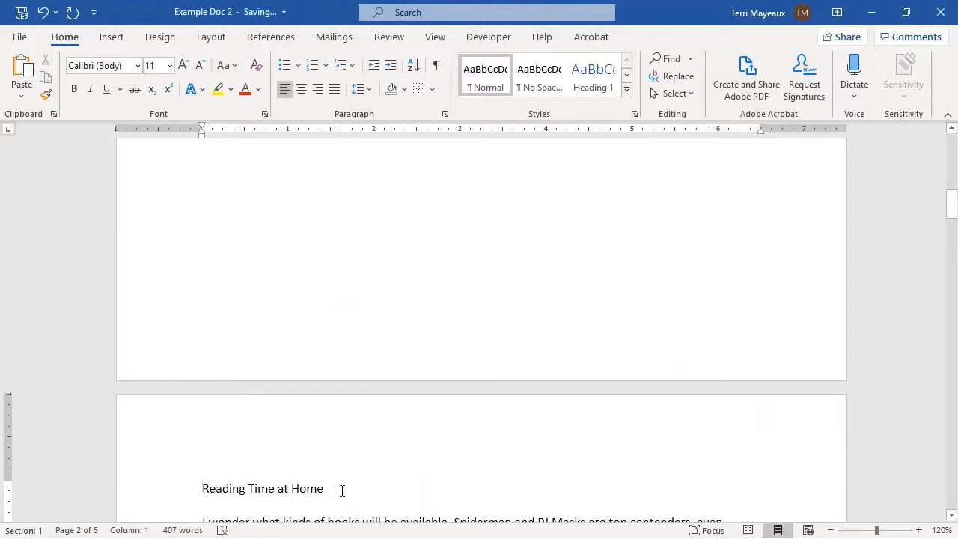
Show the formatting marks and insert a manual page break at the last blank paragraph above the "Reading Time at Home" page.
click(437, 66)
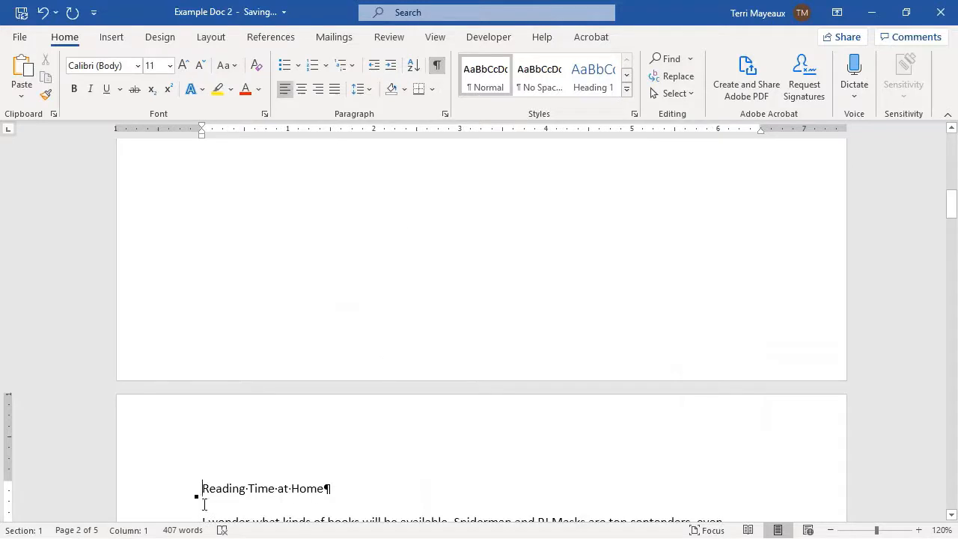
mouse_move(951, 218)
mouse_down()
mouse_move(949, 208)
mouse_move(946, 217)
mouse_up()
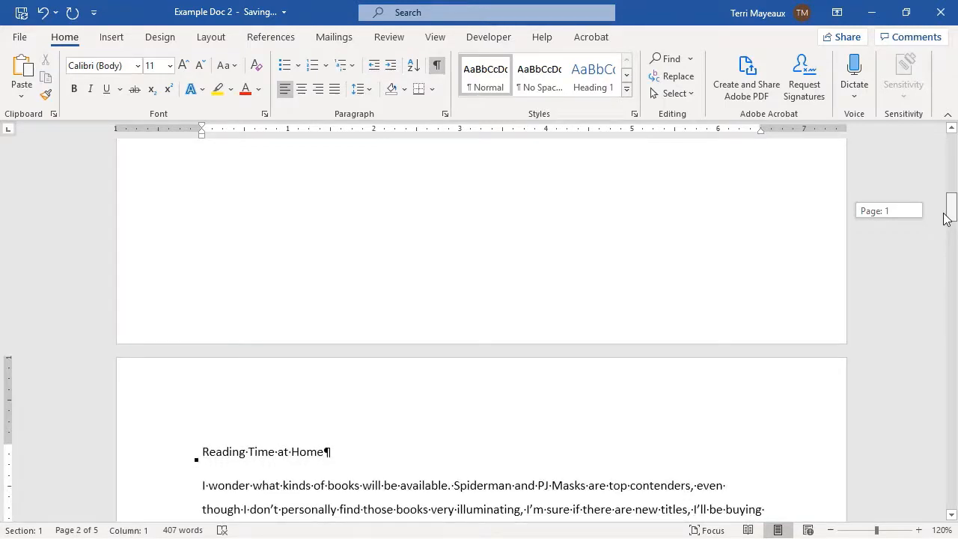
drag(946, 217, 950, 199)
mouse_move(950, 199)
mouse_down()
mouse_move(950, 188)
mouse_move(950, 198)
mouse_up()
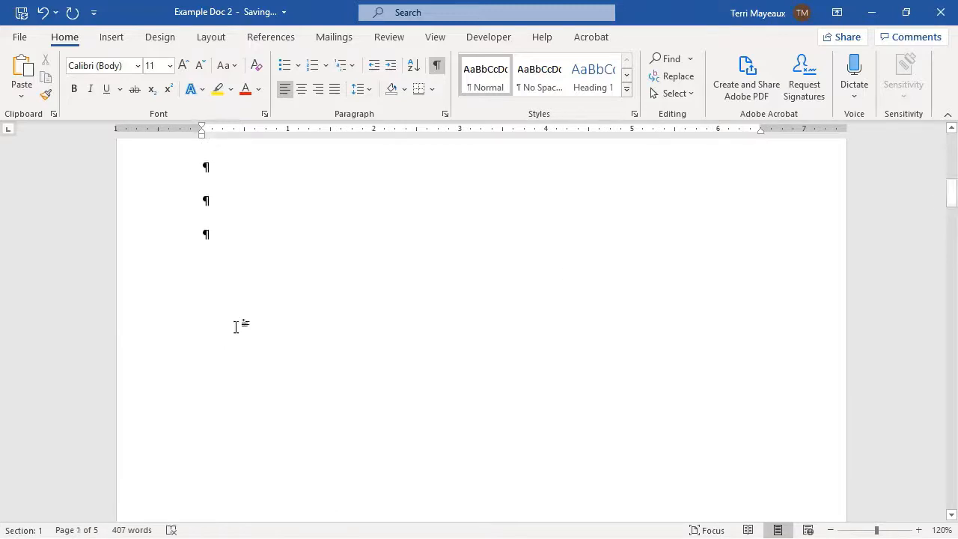
click(213, 270)
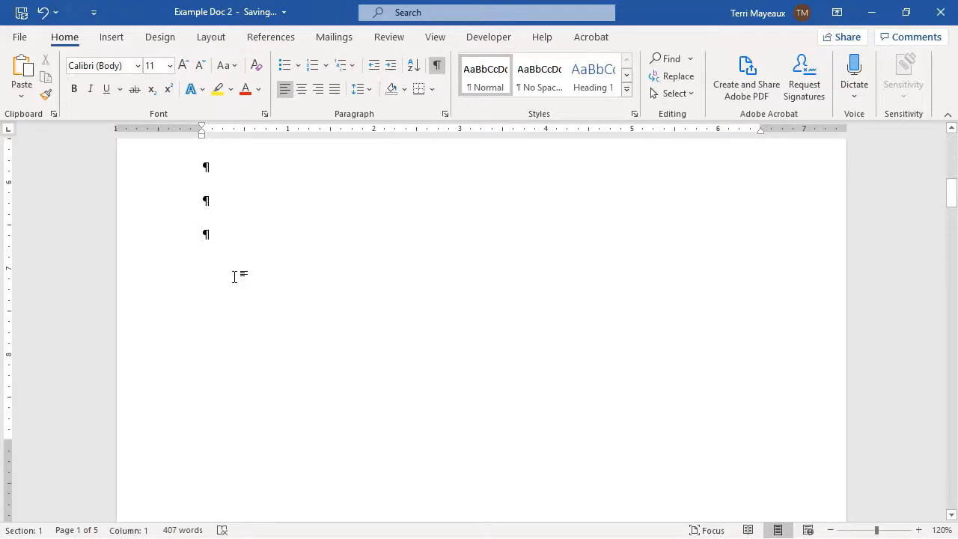
key(ctrl+Return)
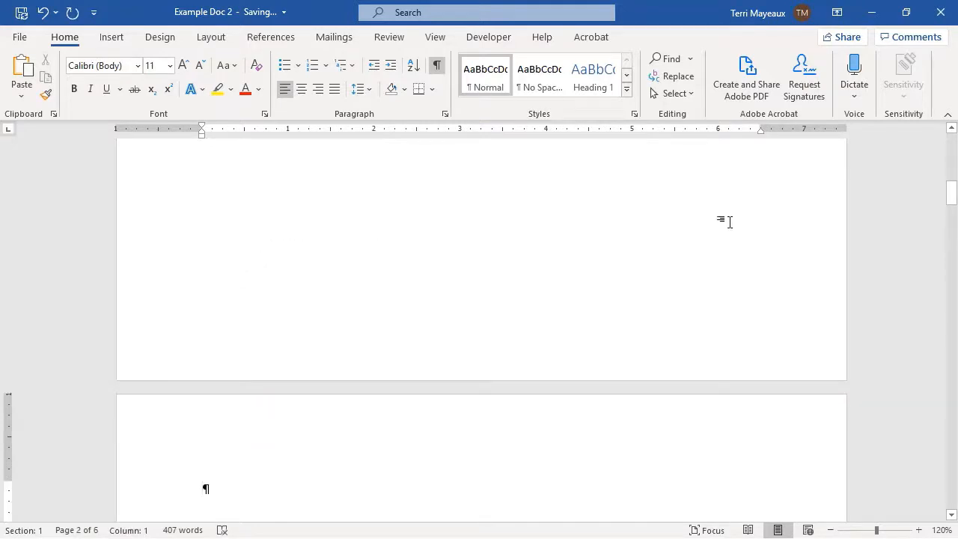
drag(950, 196, 857, 192)
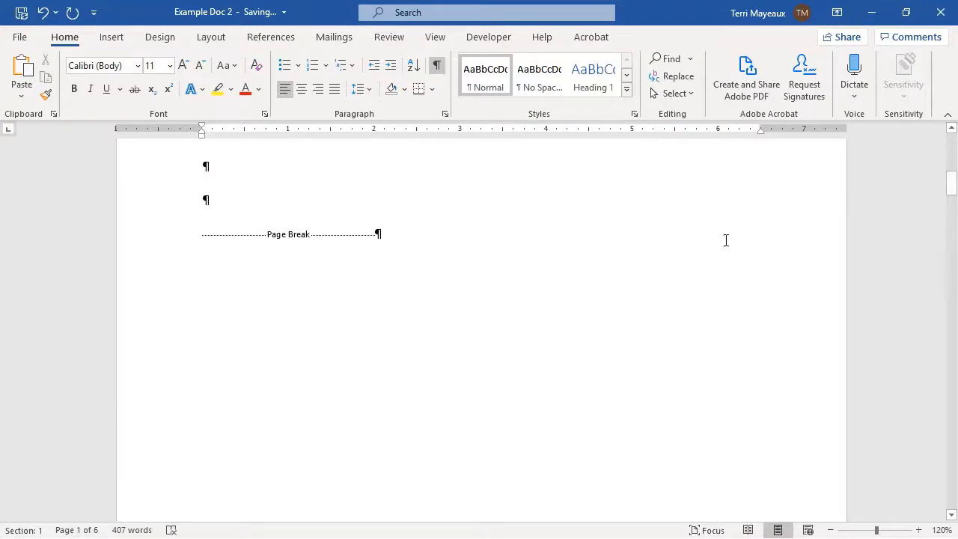
drag(950, 194, 900, 274)
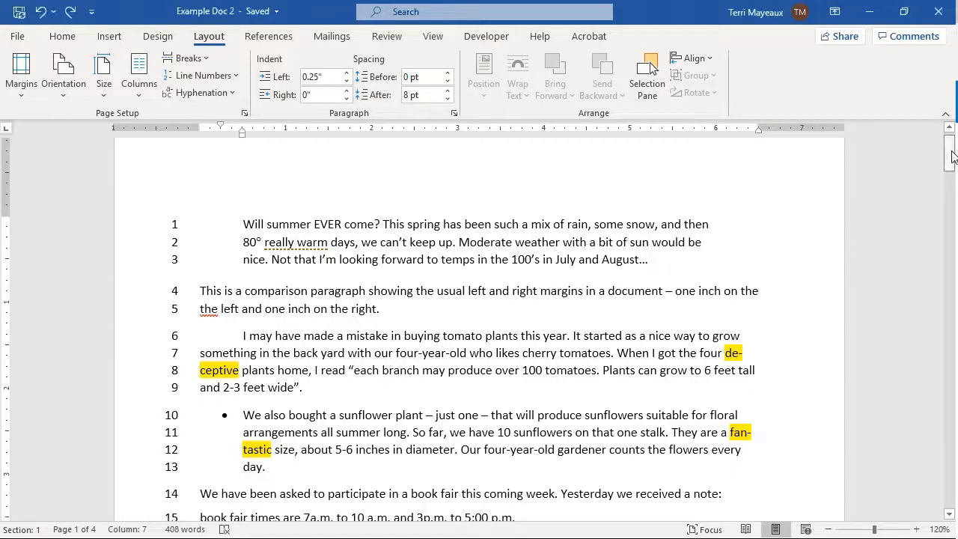
Review the line and page break settings of the bulleted sunflower paragraph, including its formatting exceptions.
mouse_move(952, 155)
mouse_down()
mouse_move(935, 178)
mouse_move(944, 147)
mouse_up()
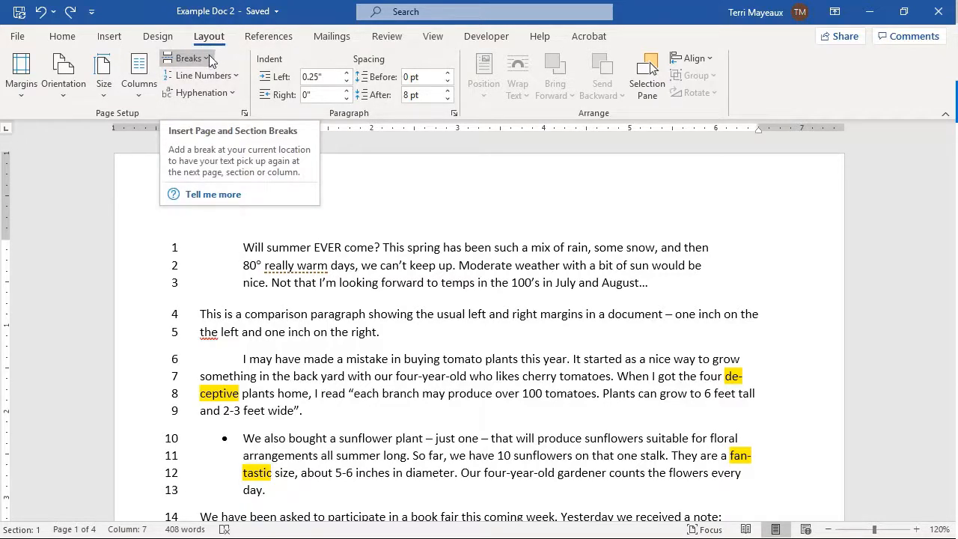
click(62, 36)
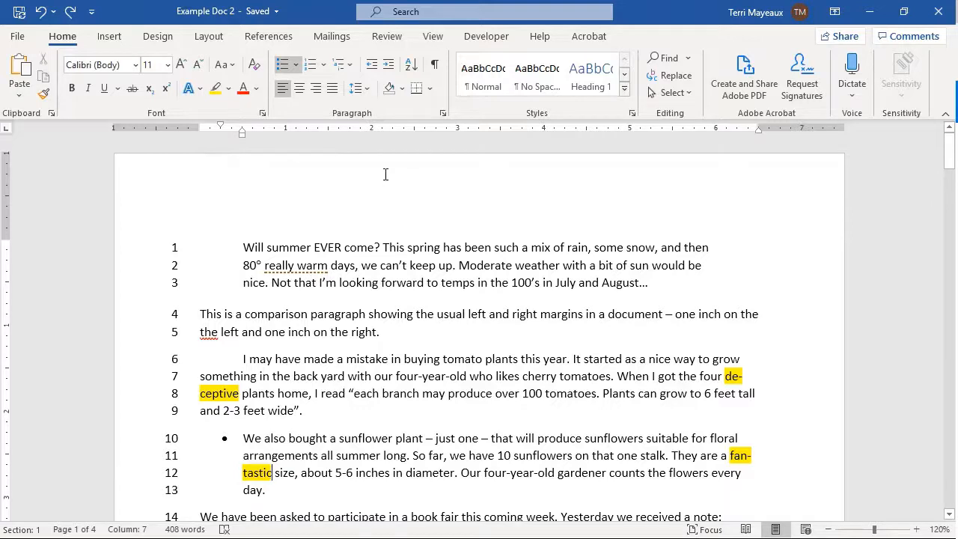
click(442, 117)
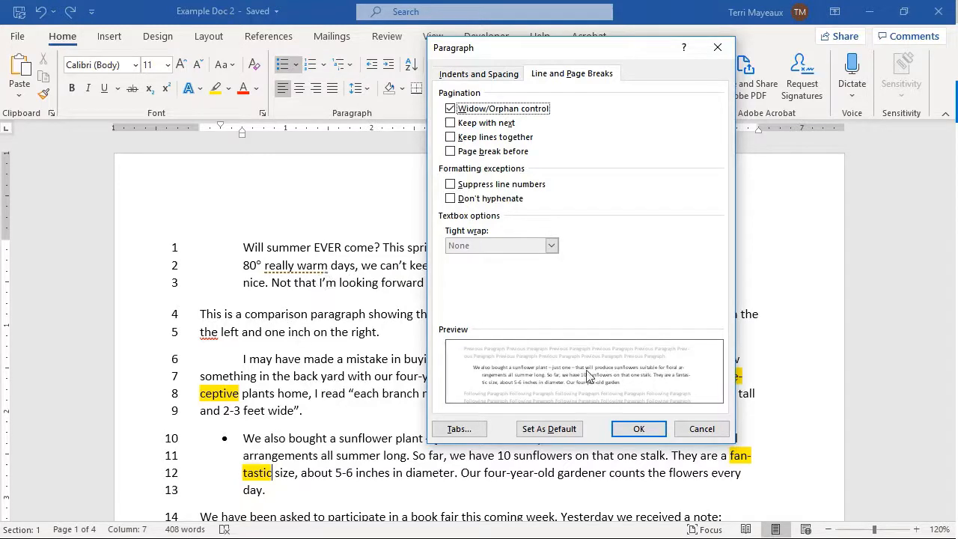
click(692, 430)
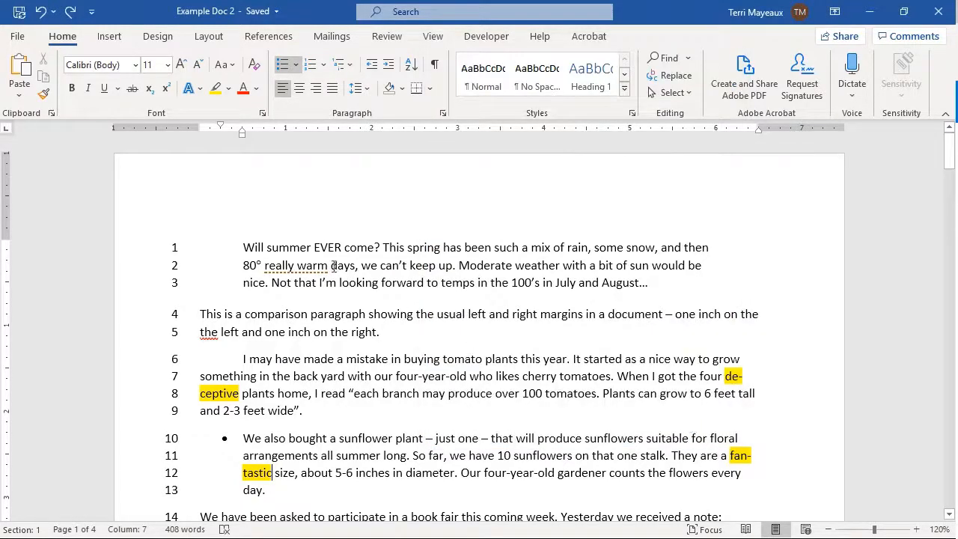
Suppress line numbers for the opening "Will summer EVER come?" paragraph.
drag(244, 248, 338, 282)
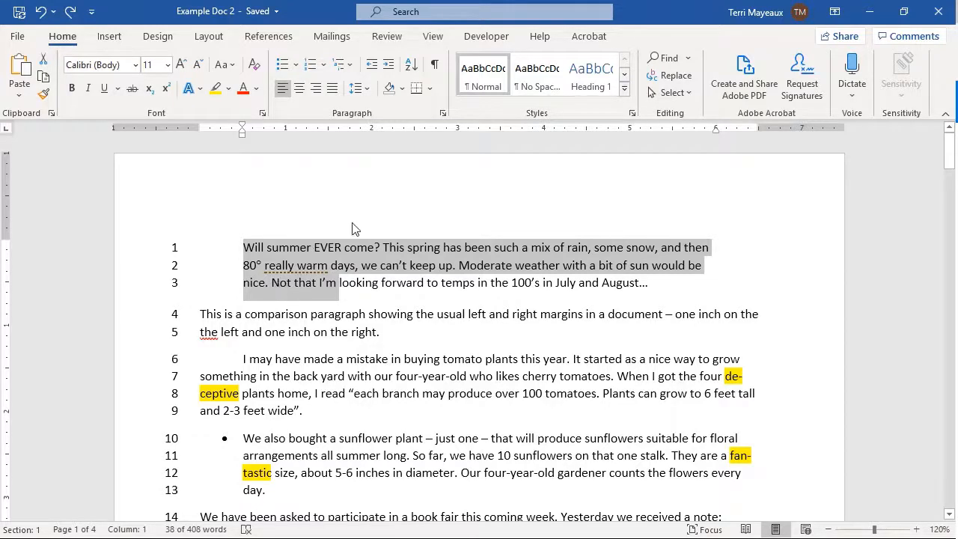
click(442, 113)
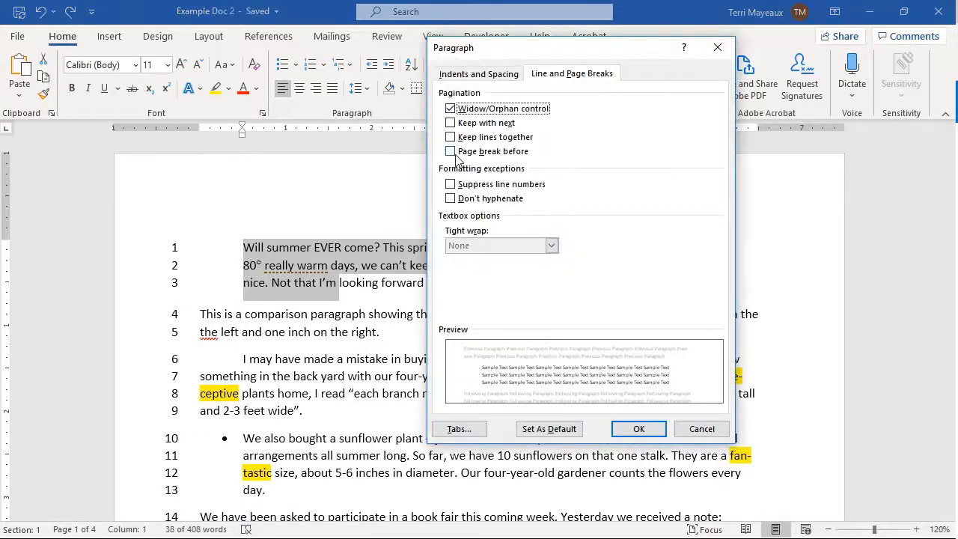
click(450, 185)
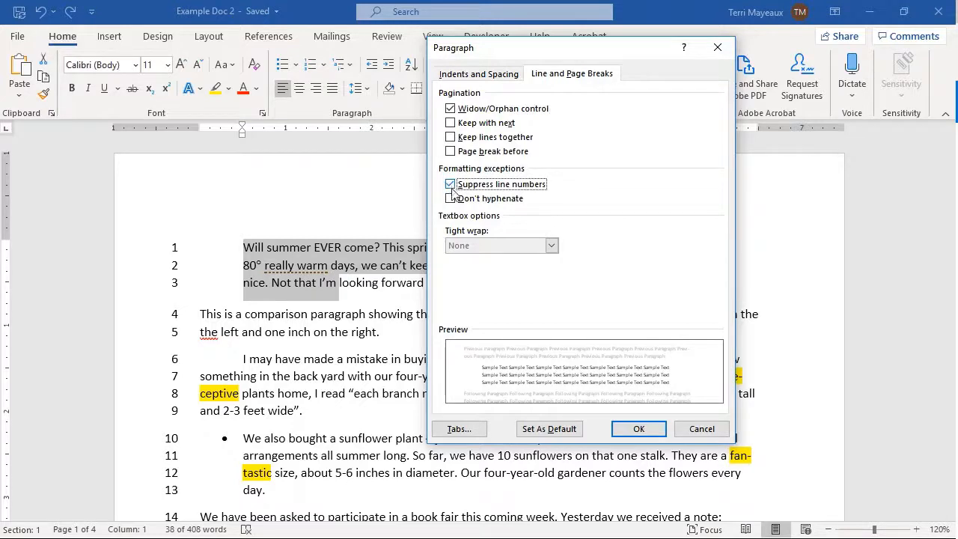
click(640, 430)
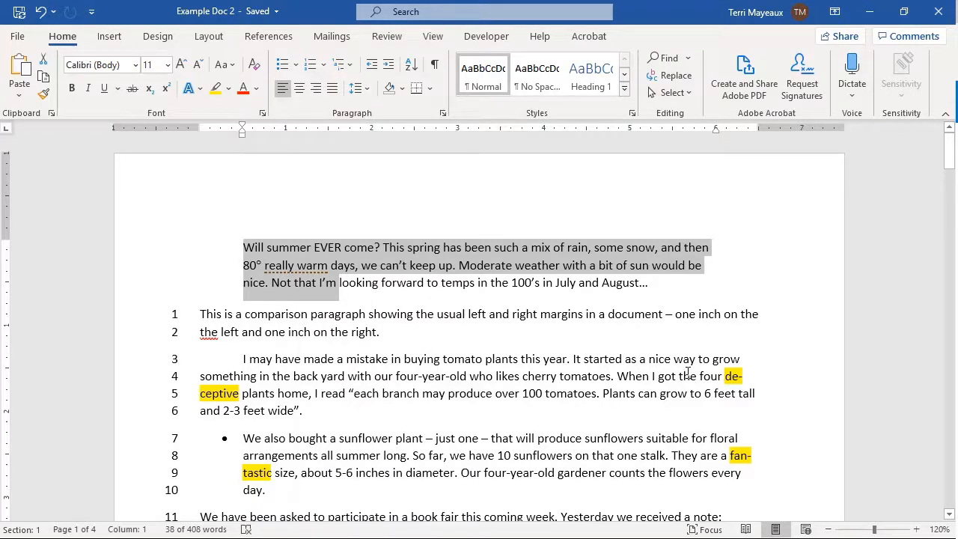
Turn on Don't hyphenate for the opening "Will summer EVER come?" paragraph.
drag(952, 163, 948, 176)
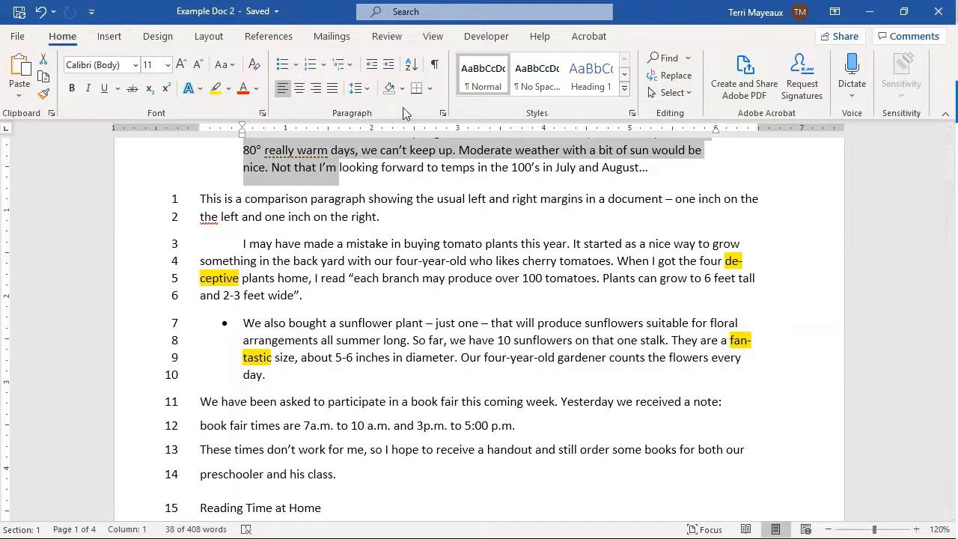
click(442, 113)
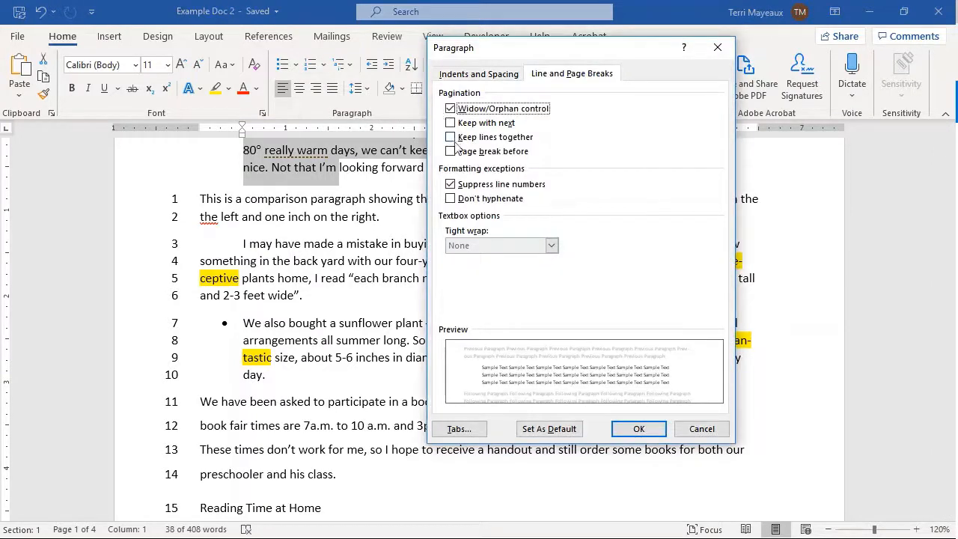
click(450, 199)
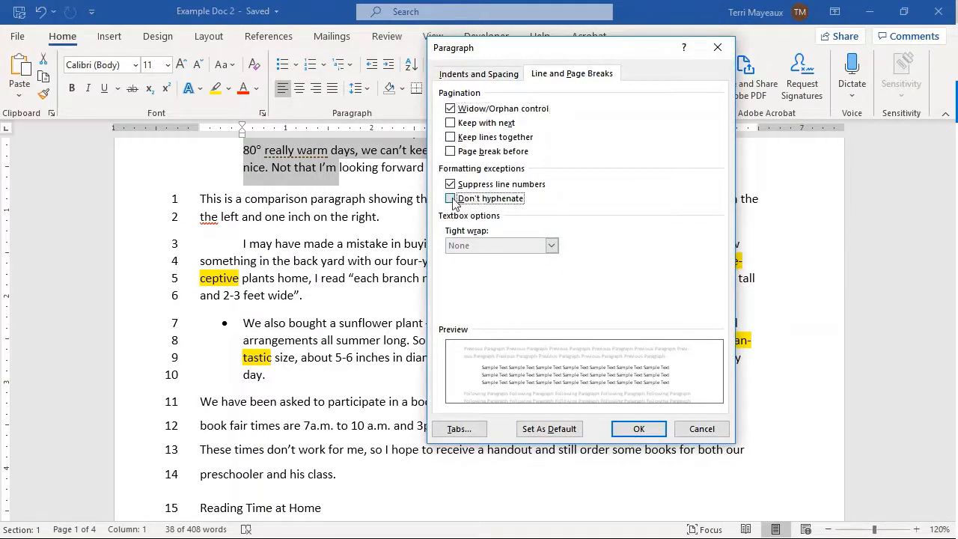
click(638, 428)
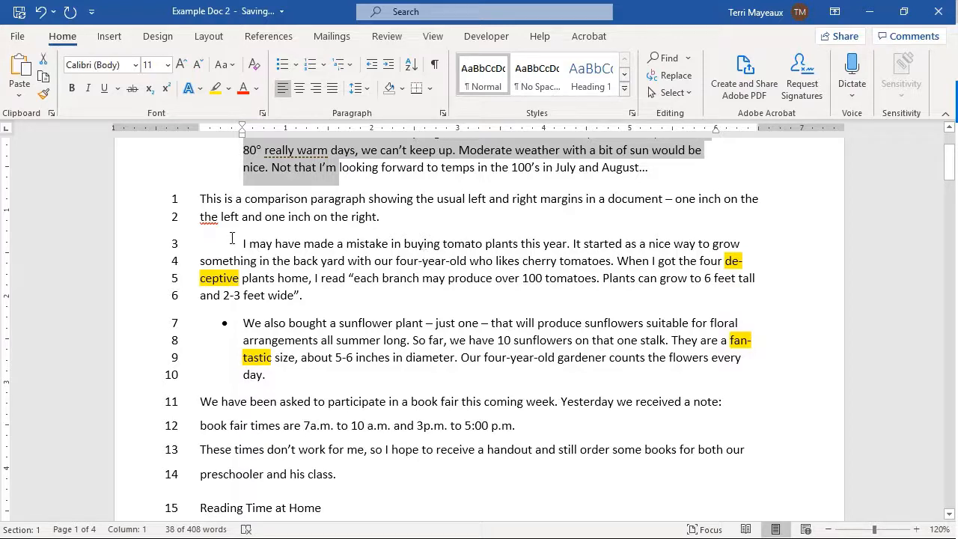
Turn on Don't hyphenate for the tomato plants paragraph and the bulleted sunflower paragraph.
drag(232, 238, 747, 373)
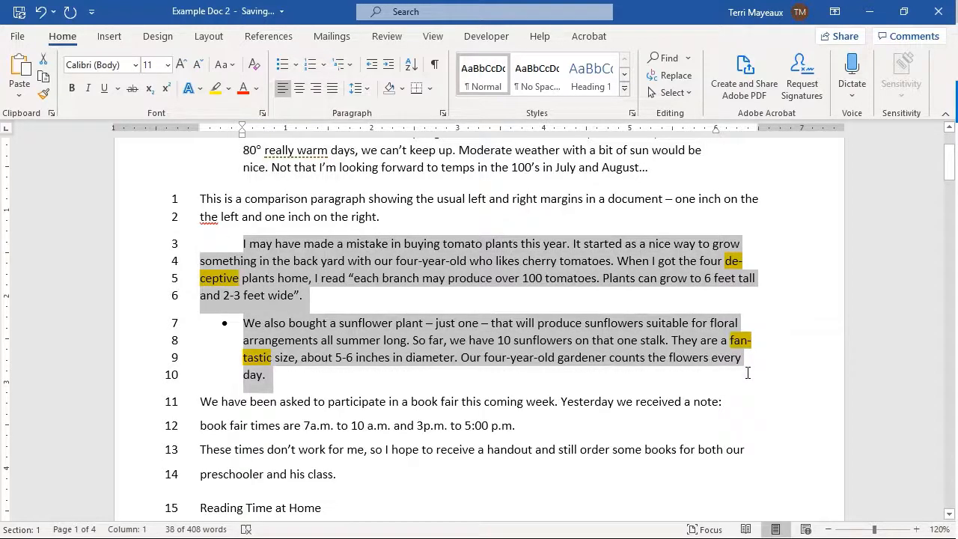
click(443, 113)
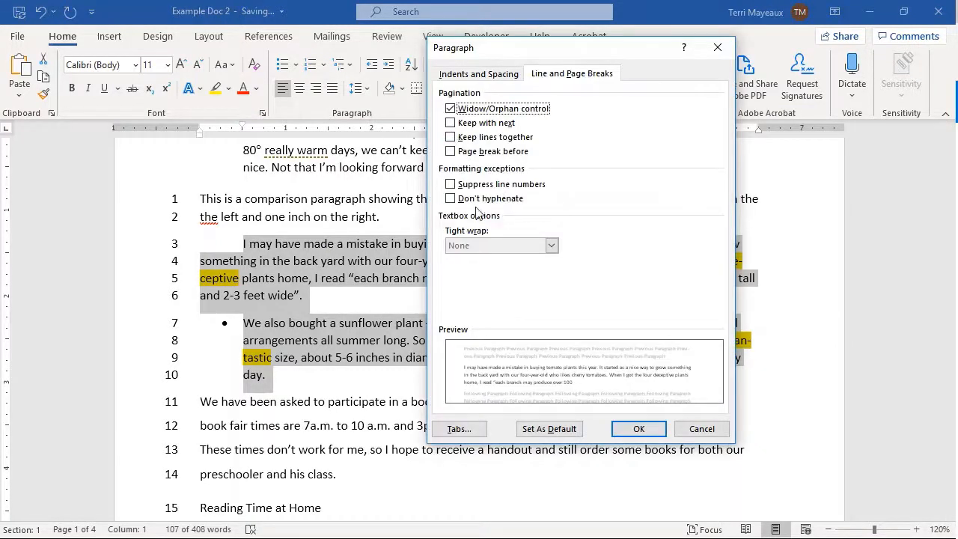
click(452, 199)
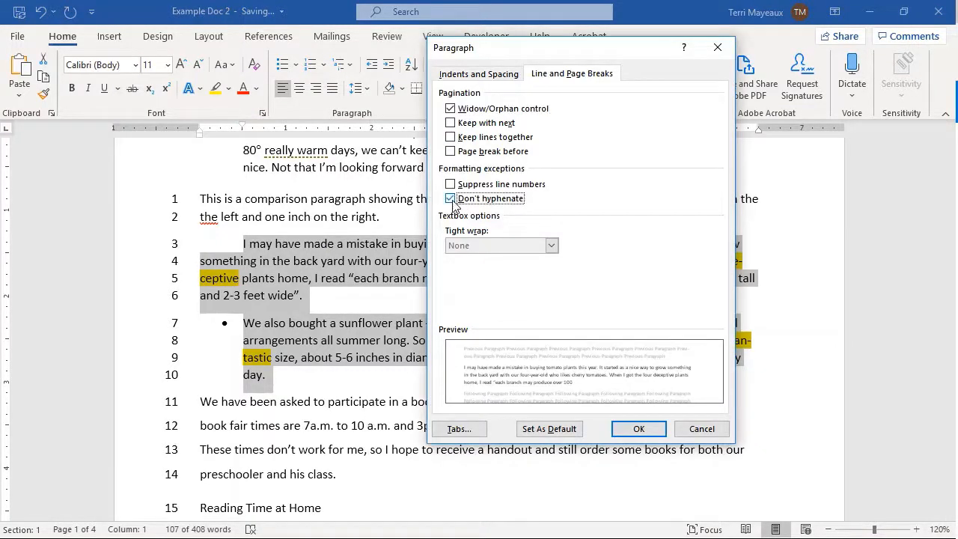
click(617, 425)
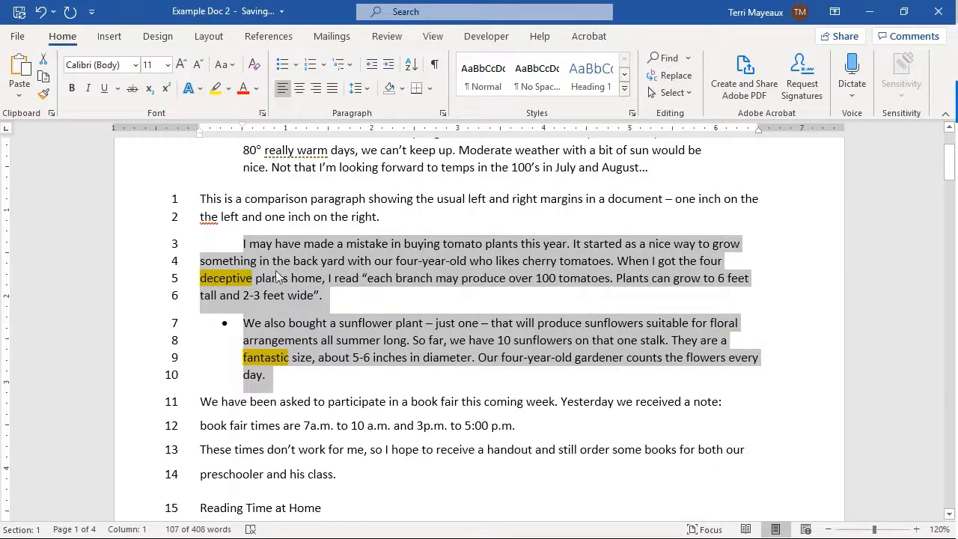